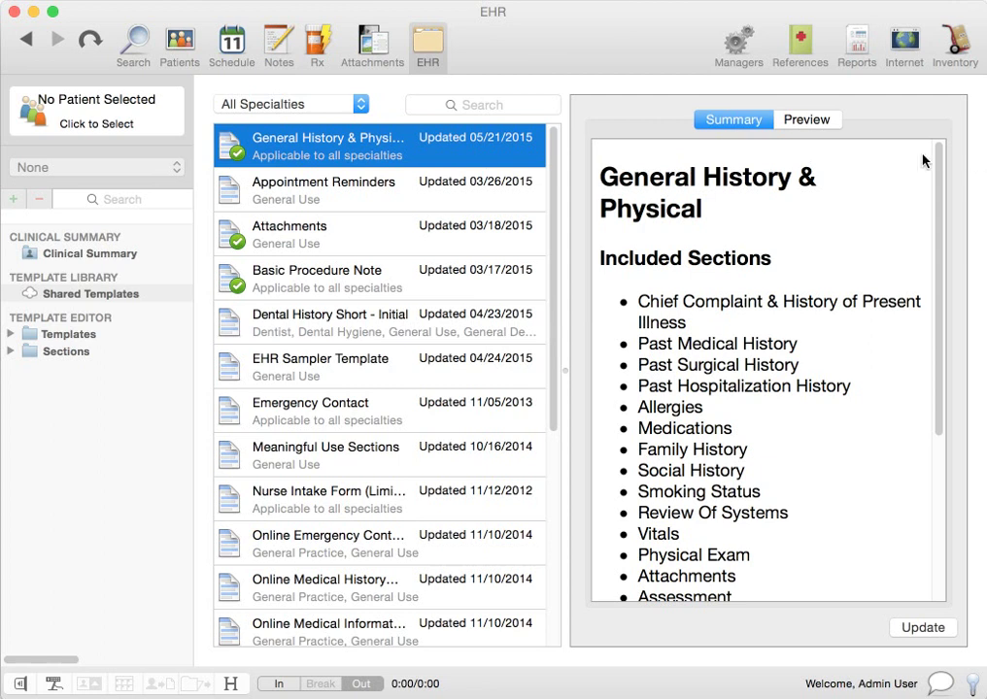
# Review the shared General History & Physical template's summary and form preview, then open the Templates editor
pyautogui.click(61, 303)
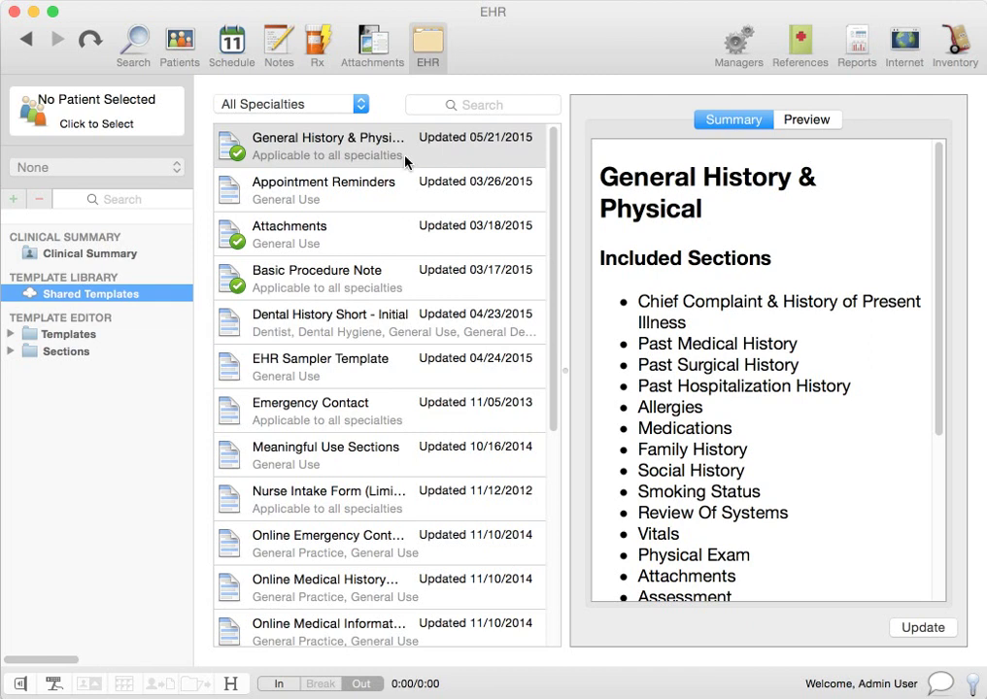
pyautogui.scroll(-5, 703, 223)
pyautogui.scroll(5, 702, 223)
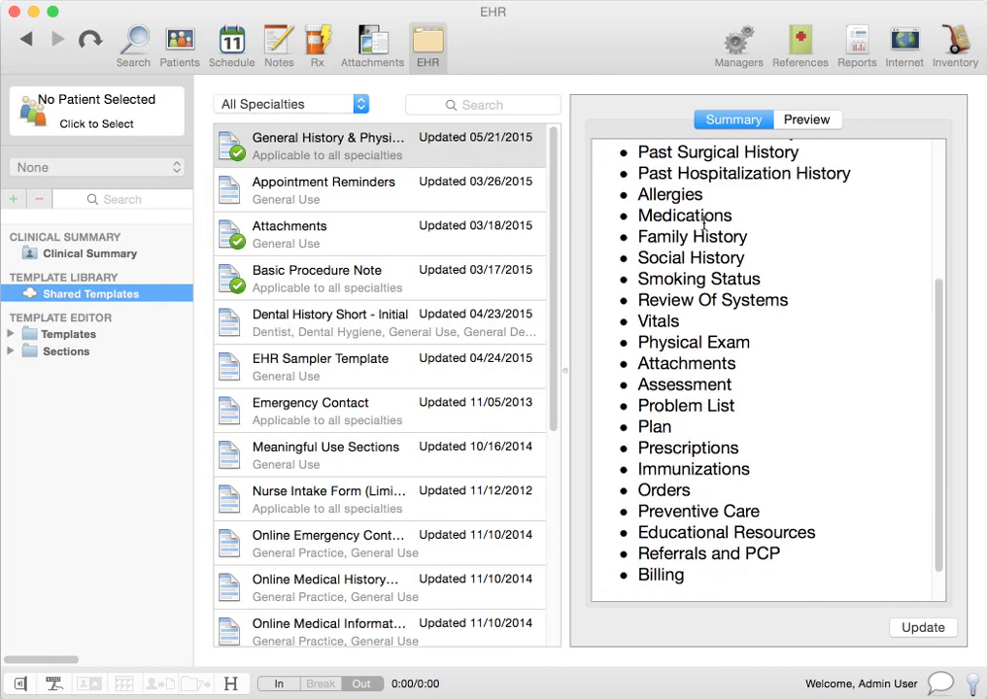
pyautogui.click(806, 119)
pyautogui.scroll(-10, 892, 220)
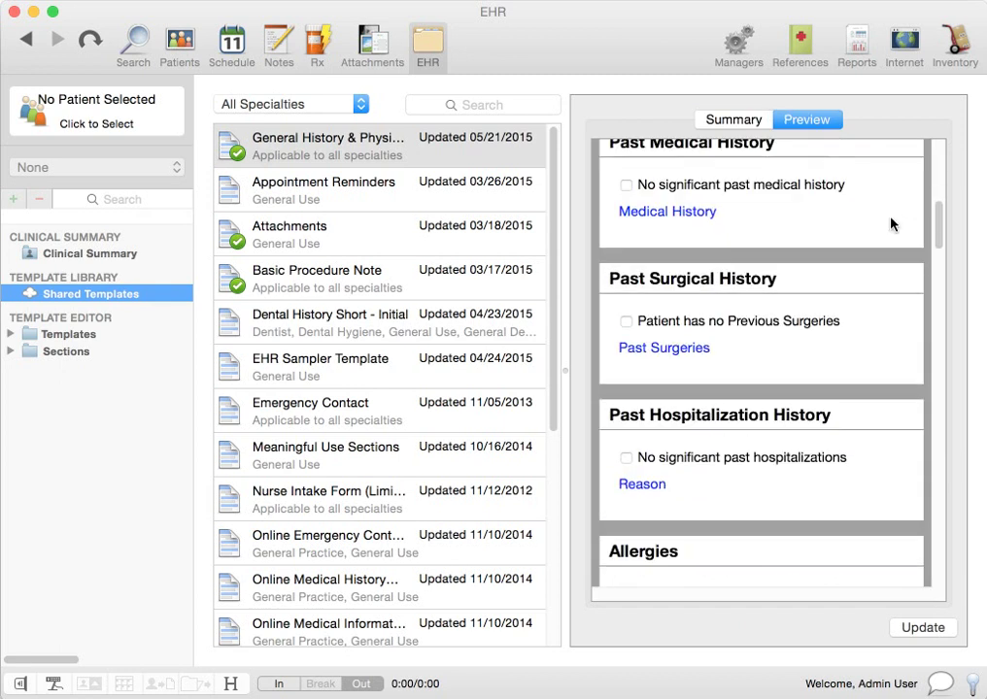
pyautogui.scroll(10, 902, 222)
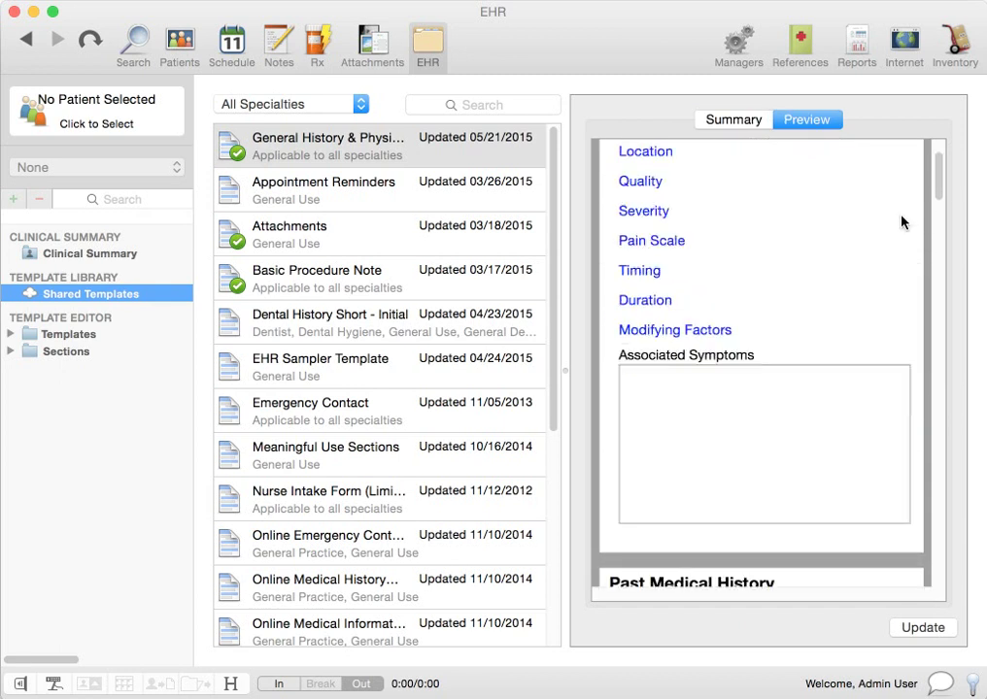
pyautogui.click(756, 121)
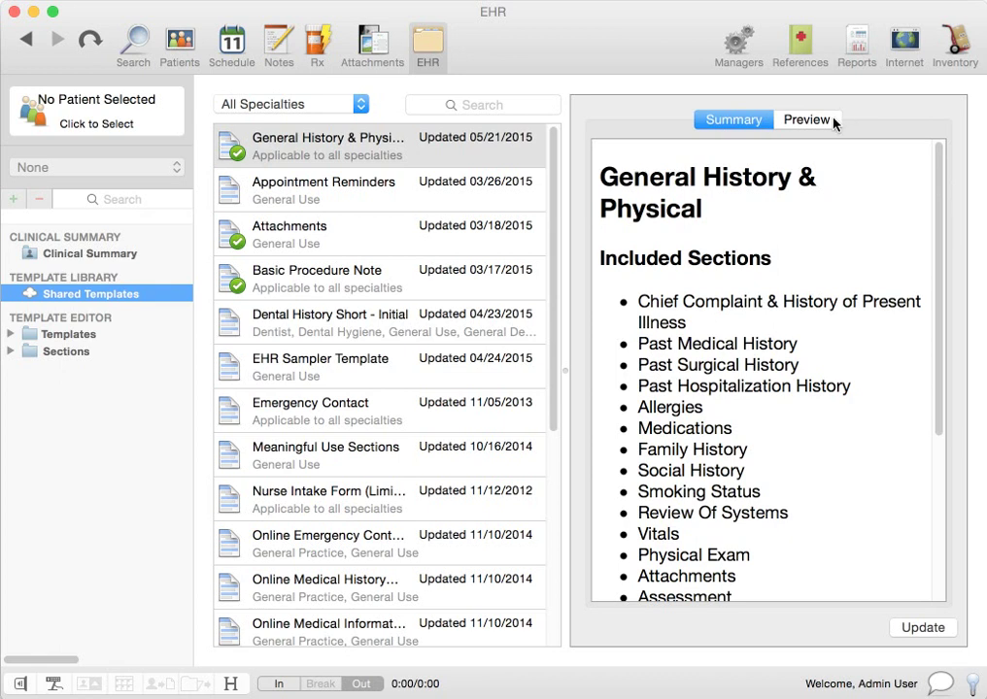
pyautogui.click(68, 335)
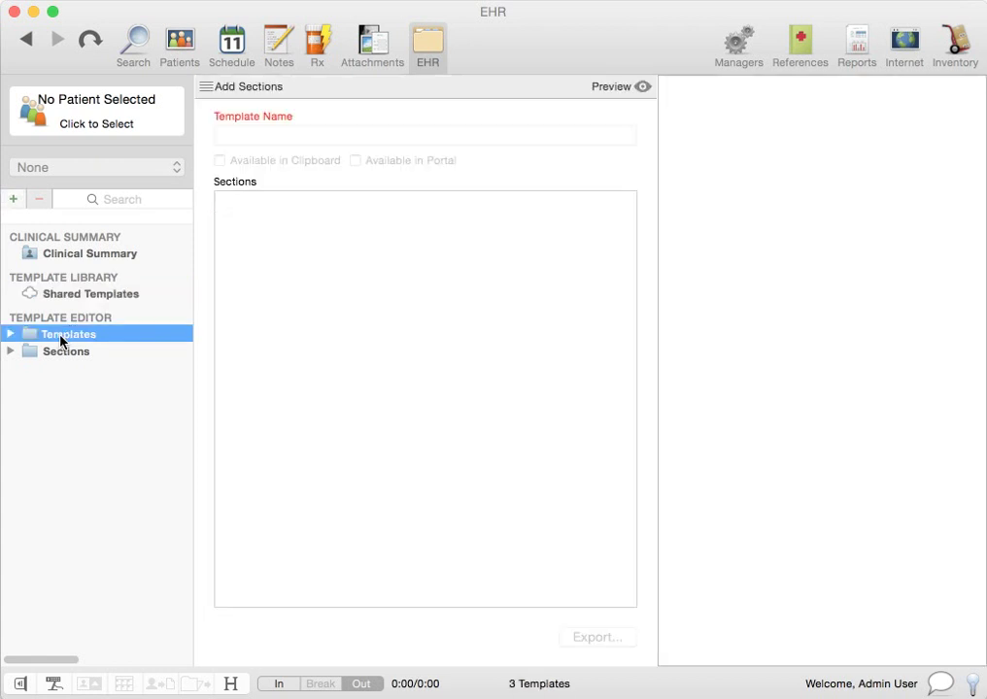
# Load General History & Physical from the Templates folder and place the cursor in its Template Name
pyautogui.click(11, 336)
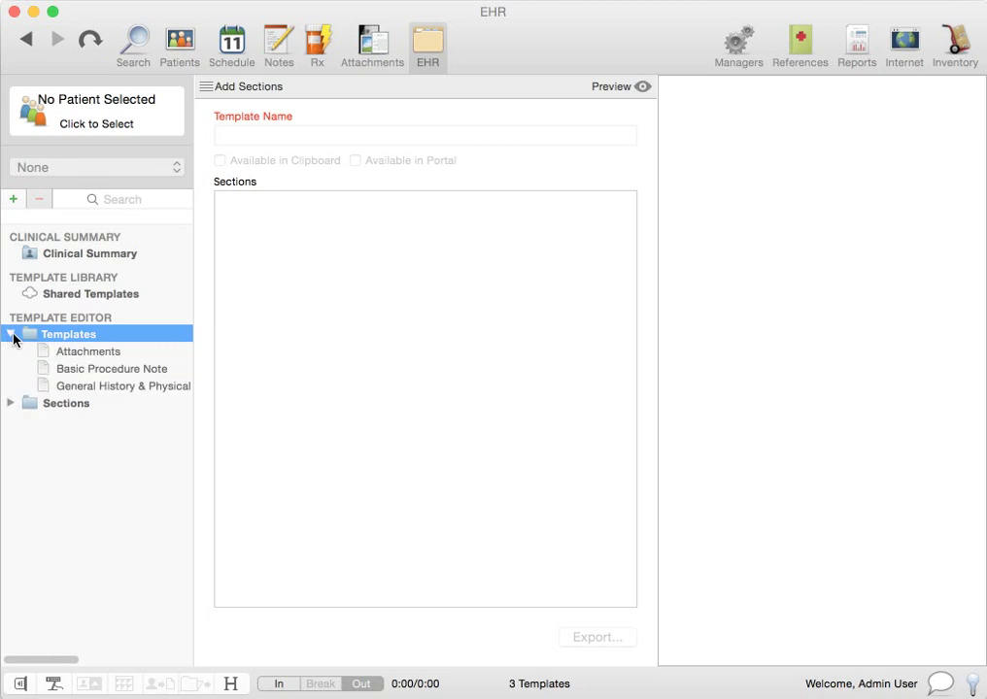
pyautogui.click(111, 388)
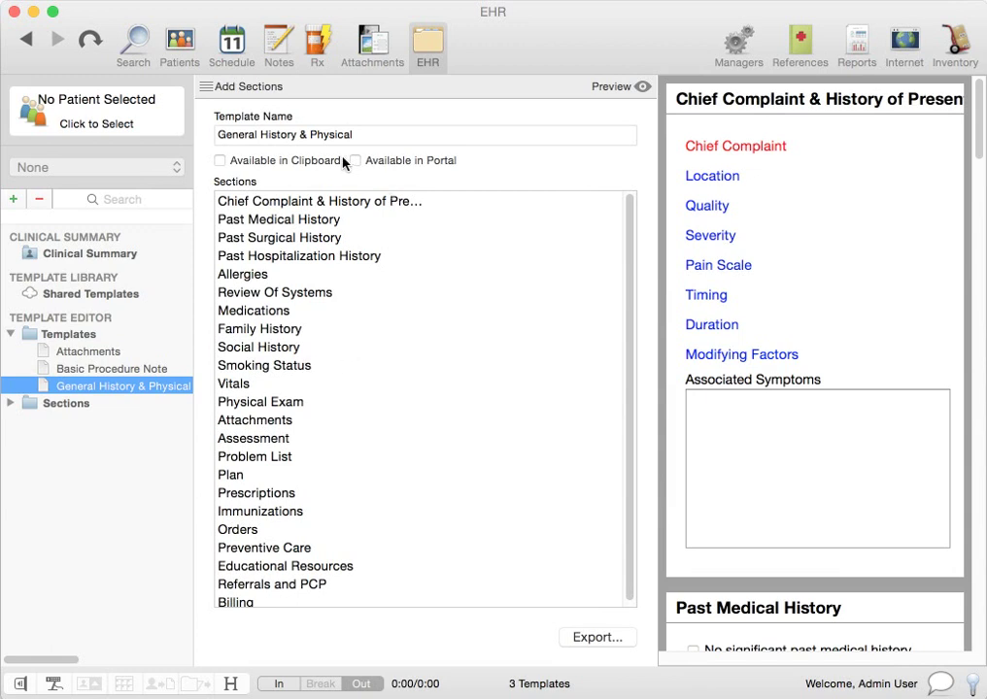
pyautogui.click(358, 134)
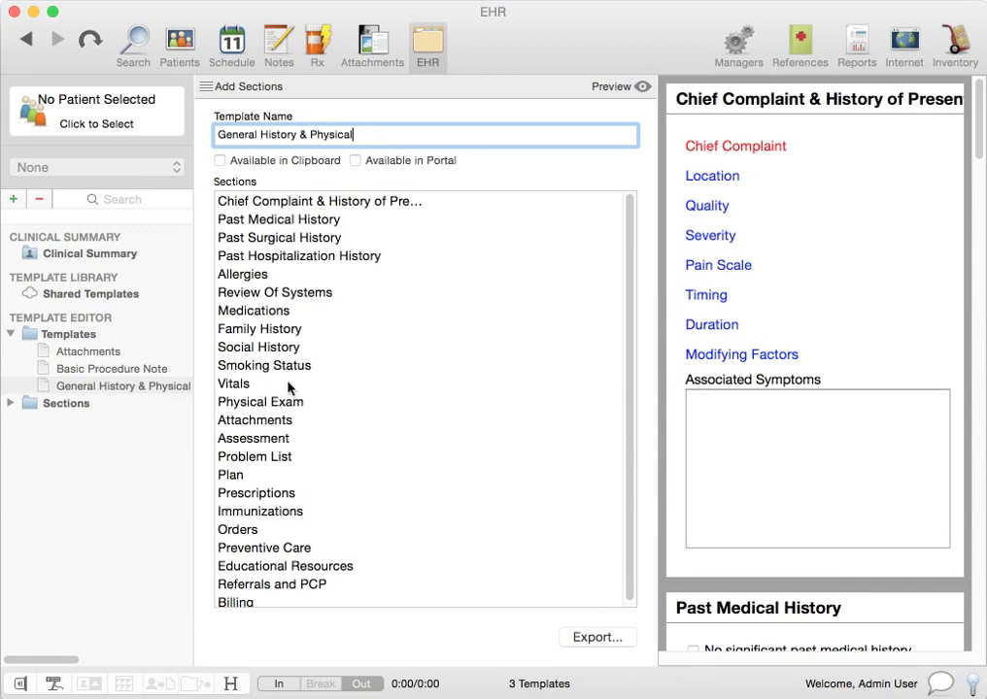
# Move the Review Of Systems section up to second place in the Sections list
pyautogui.click(322, 297)
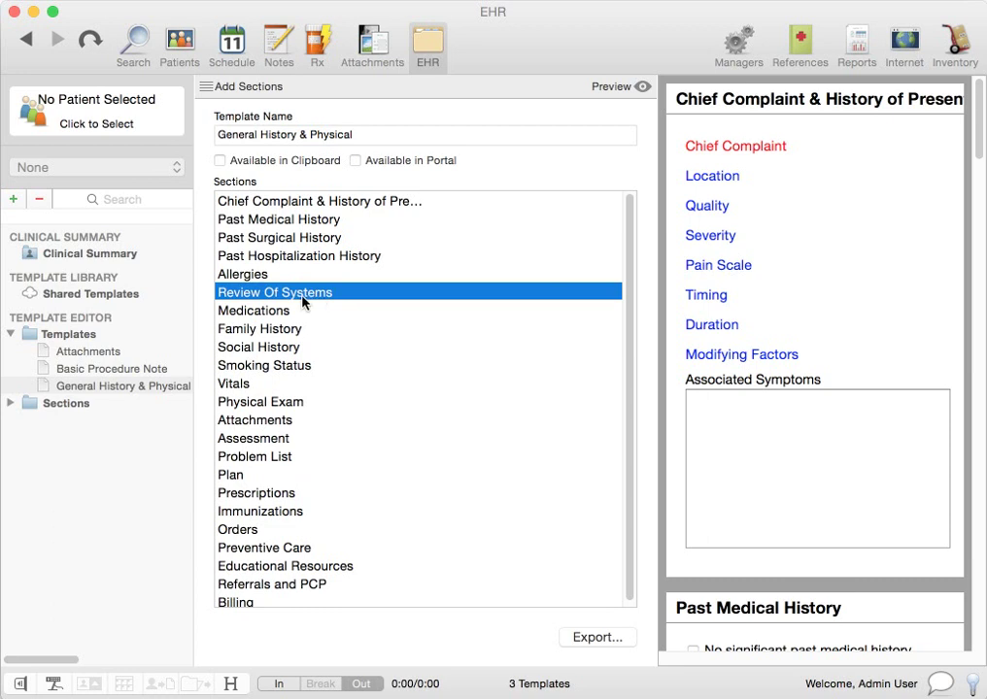
pyautogui.moveTo(302, 303); pyautogui.dragTo(318, 214)
pyautogui.scroll(-10, 740, 496)
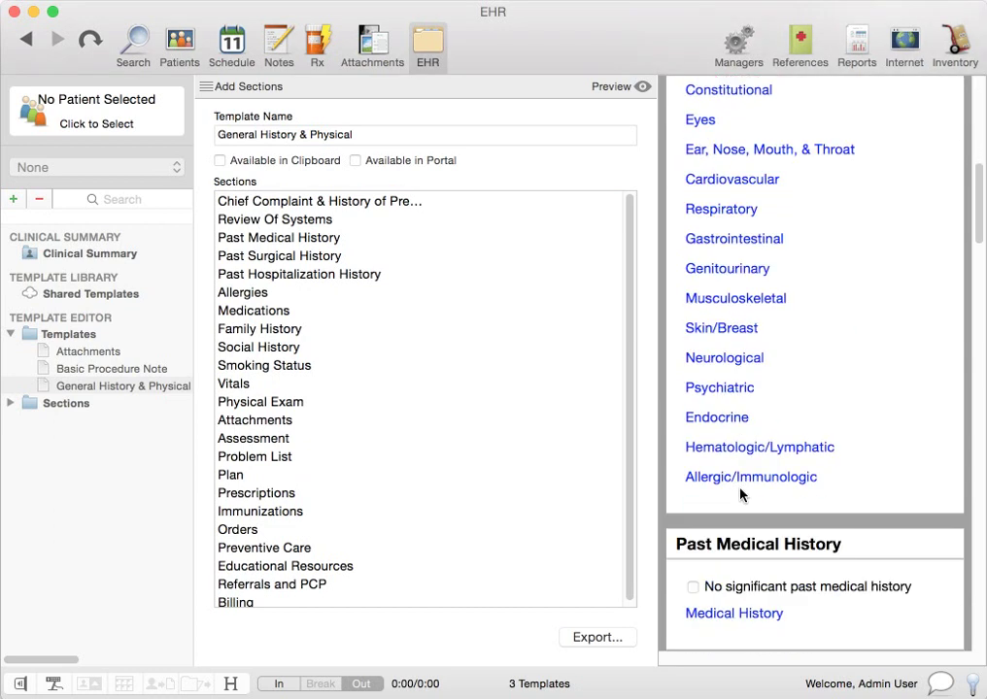
pyautogui.scroll(10, 742, 489)
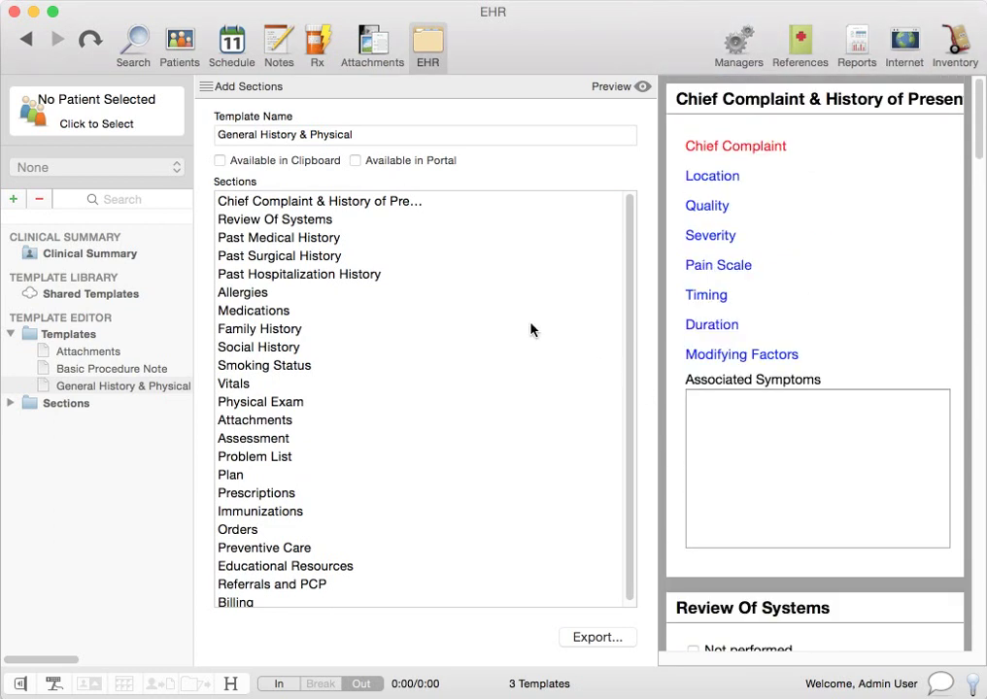
# Delete the Review Of Systems section from the template and confirm the removal
pyautogui.click(304, 222)
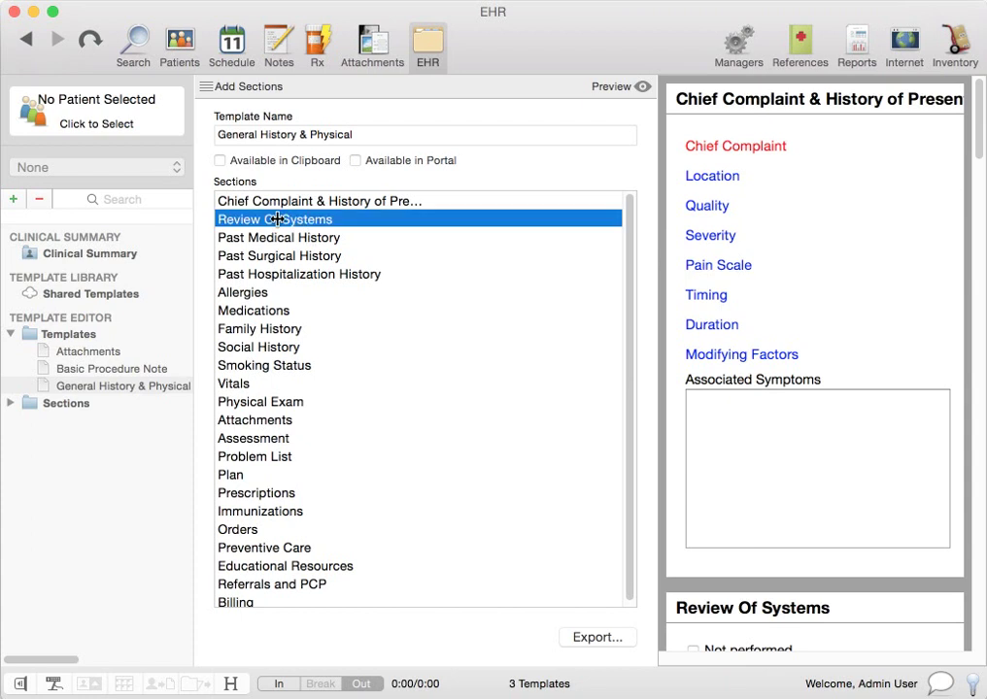
pyautogui.press('BackSpace')
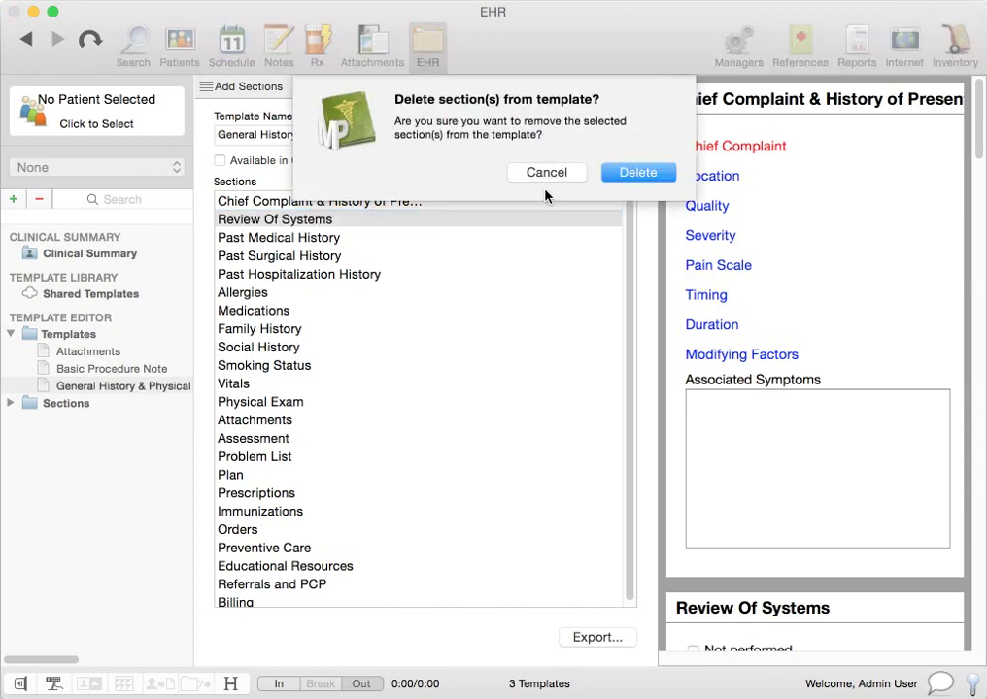
pyautogui.click(639, 172)
pyautogui.scroll(-5, 930, 342)
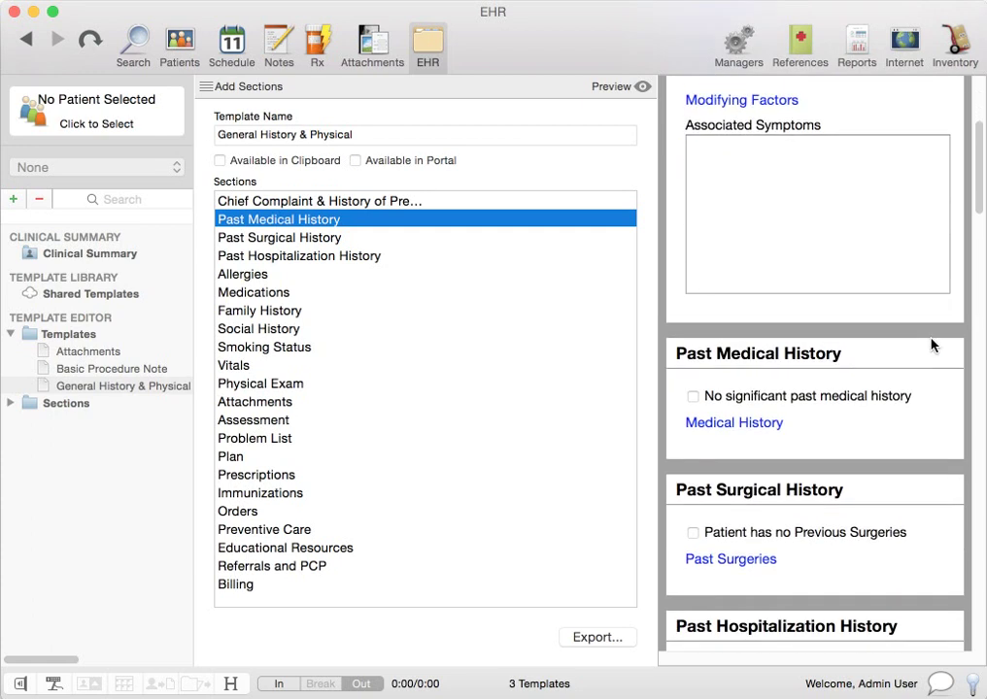
pyautogui.scroll(1, 930, 342)
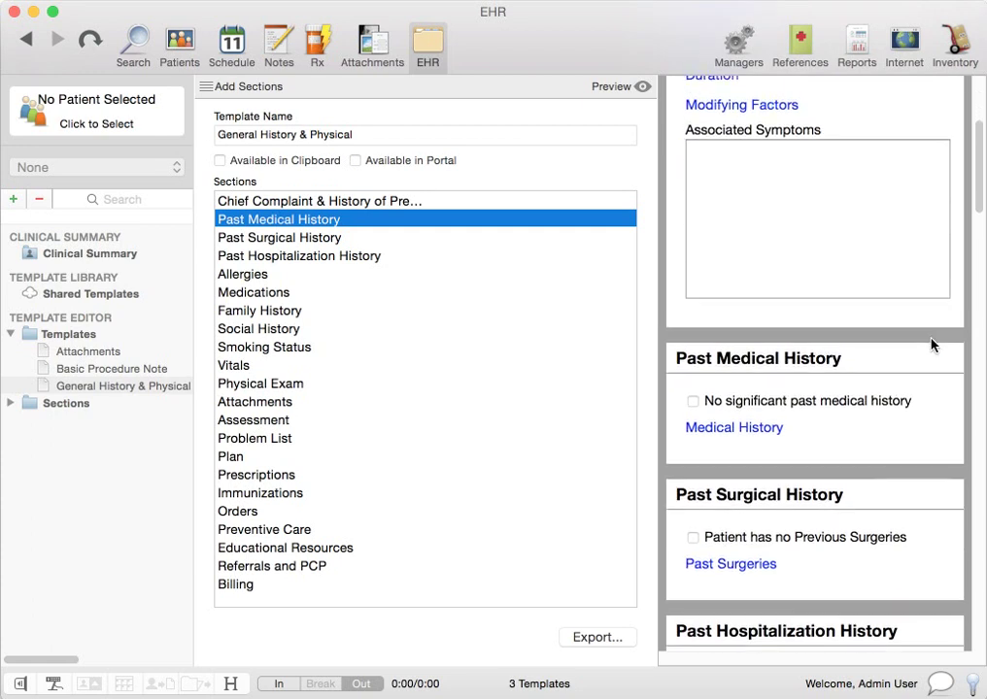
pyautogui.scroll(2, 923, 317)
pyautogui.scroll(5, 727, 368)
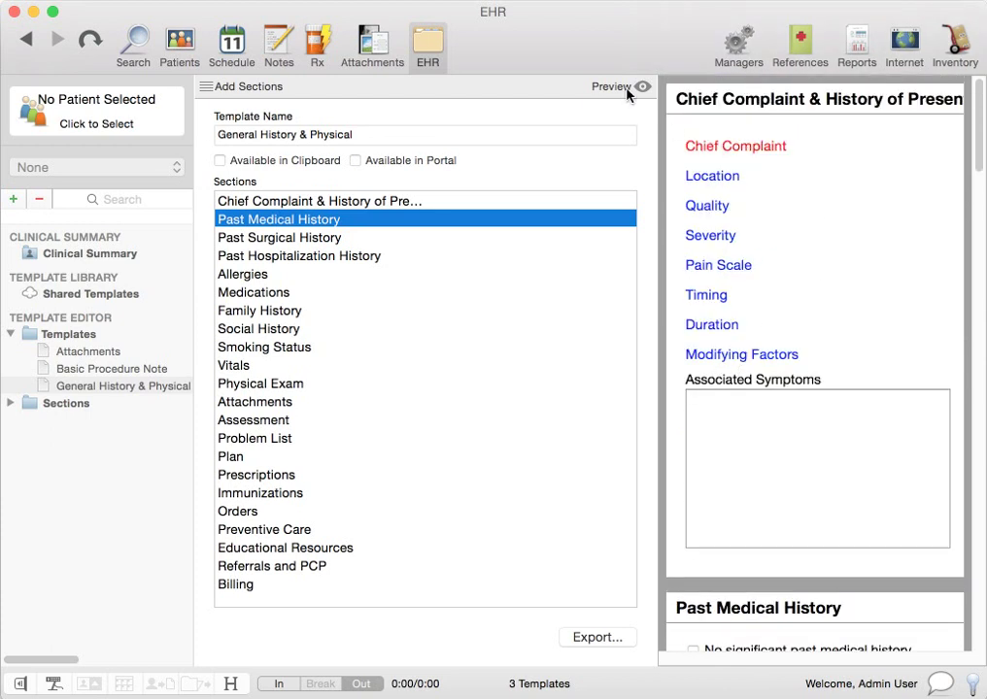
# Re-show the form preview and widen it by dragging the divider left
pyautogui.click(633, 90)
pyautogui.click(947, 90)
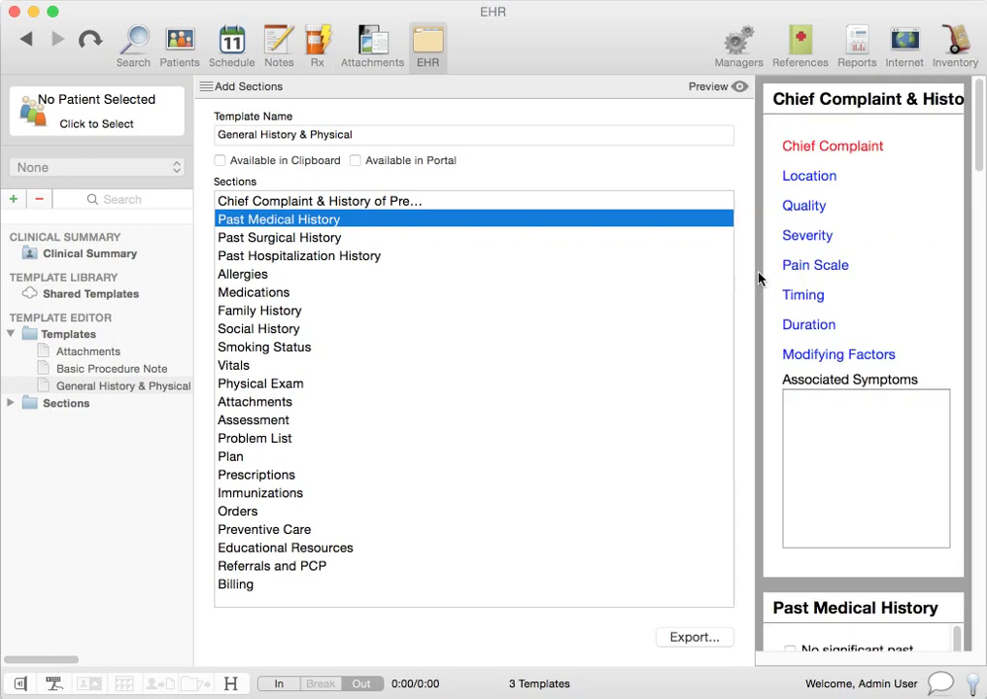
pyautogui.moveTo(762, 270); pyautogui.dragTo(651, 273)
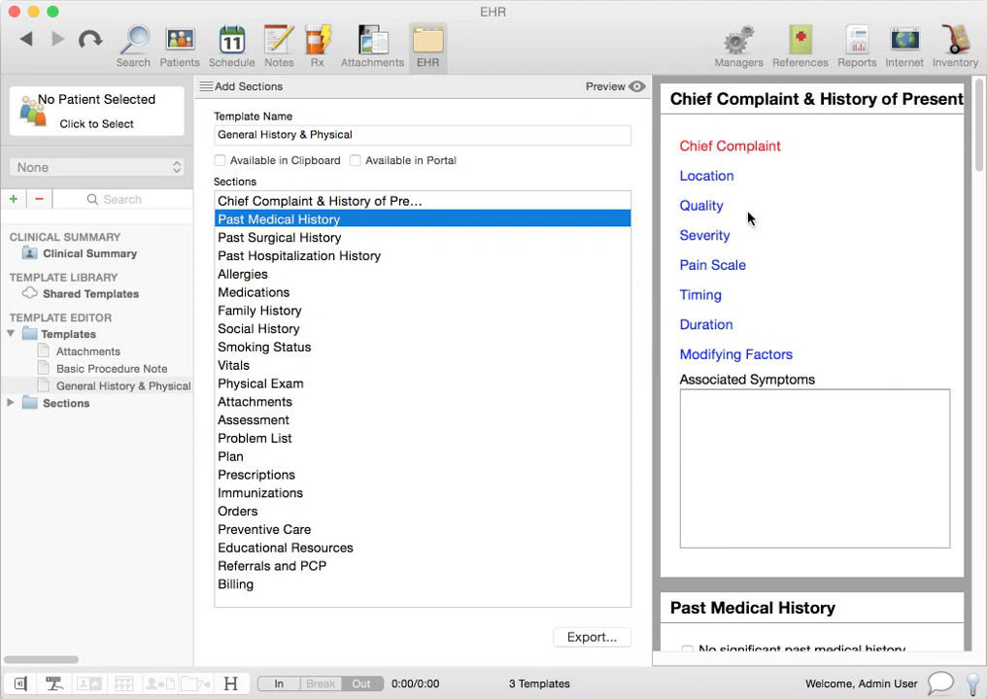
# In the preview, set Severity to Mild and Quality to Burning and Dull
pyautogui.click(717, 240)
pyautogui.click(555, 338)
pyautogui.click(699, 206)
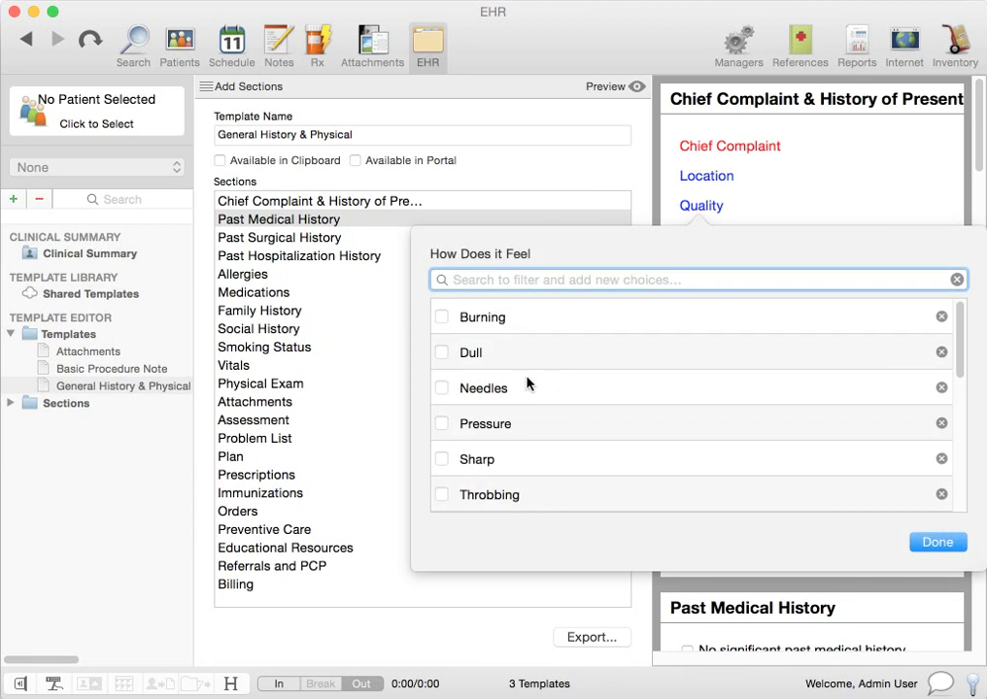
pyautogui.click(442, 318)
pyautogui.click(444, 352)
pyautogui.click(938, 544)
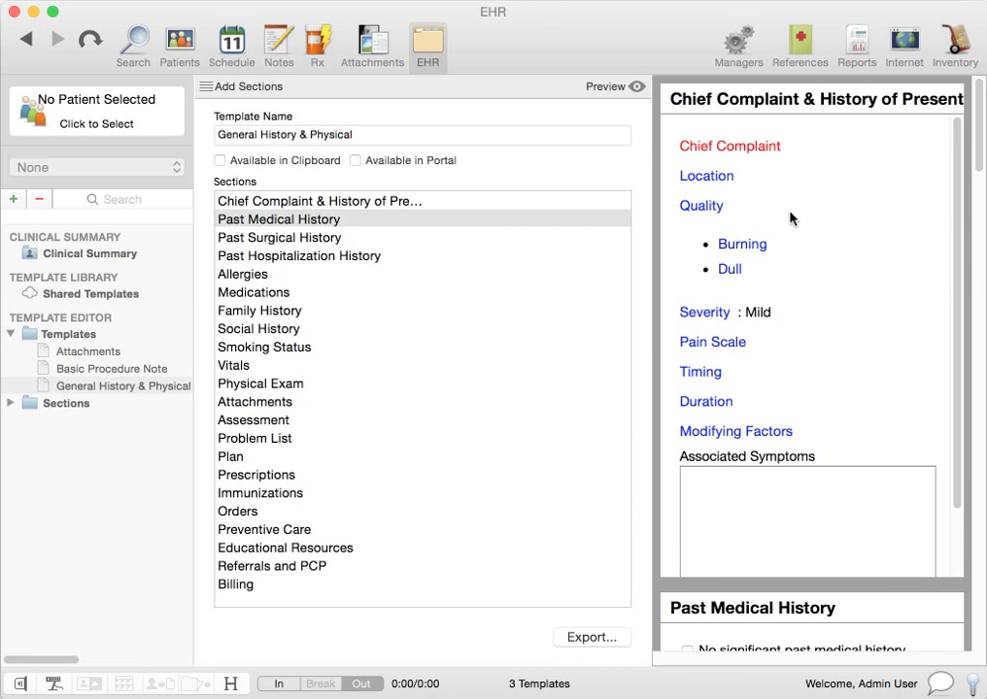
# Create 'Abdomen' as a new Location choice and apply it in the preview
pyautogui.click(708, 181)
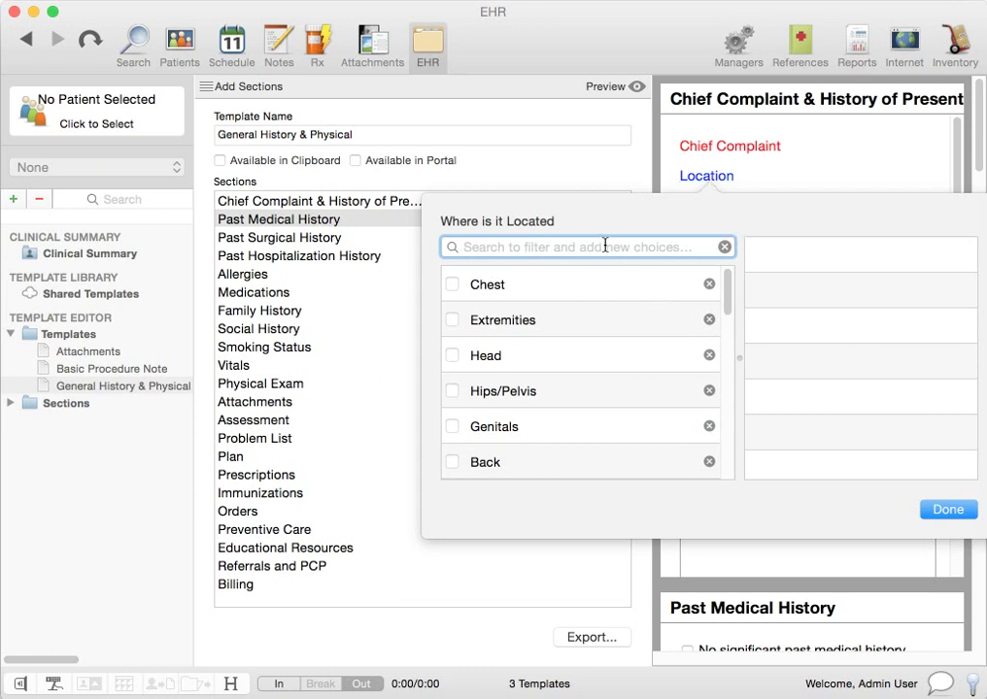
pyautogui.write('Abdomen')
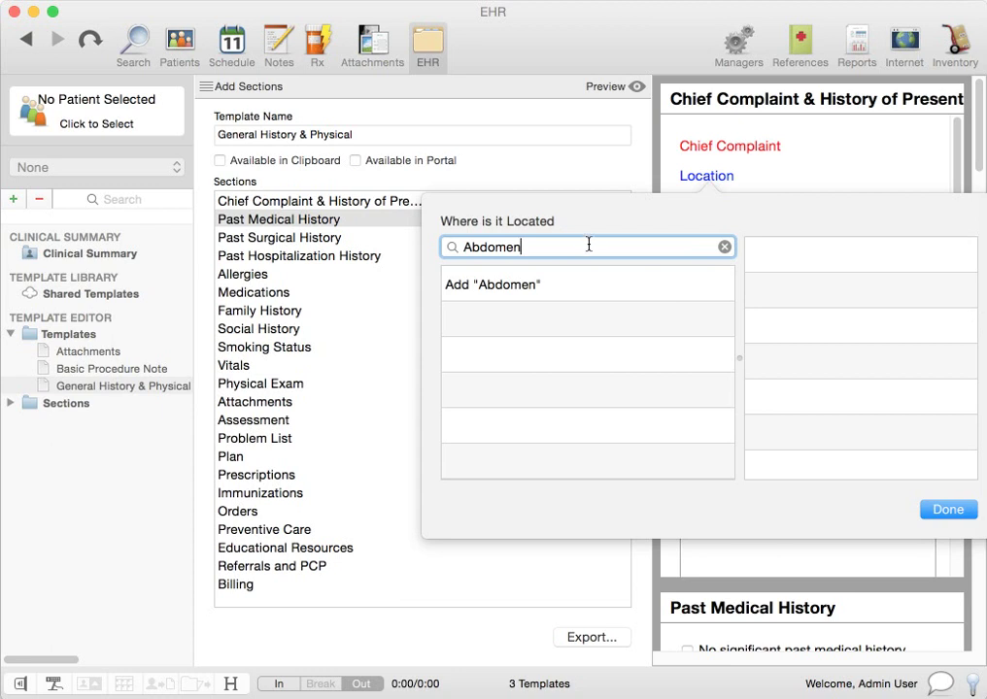
pyautogui.click(543, 286)
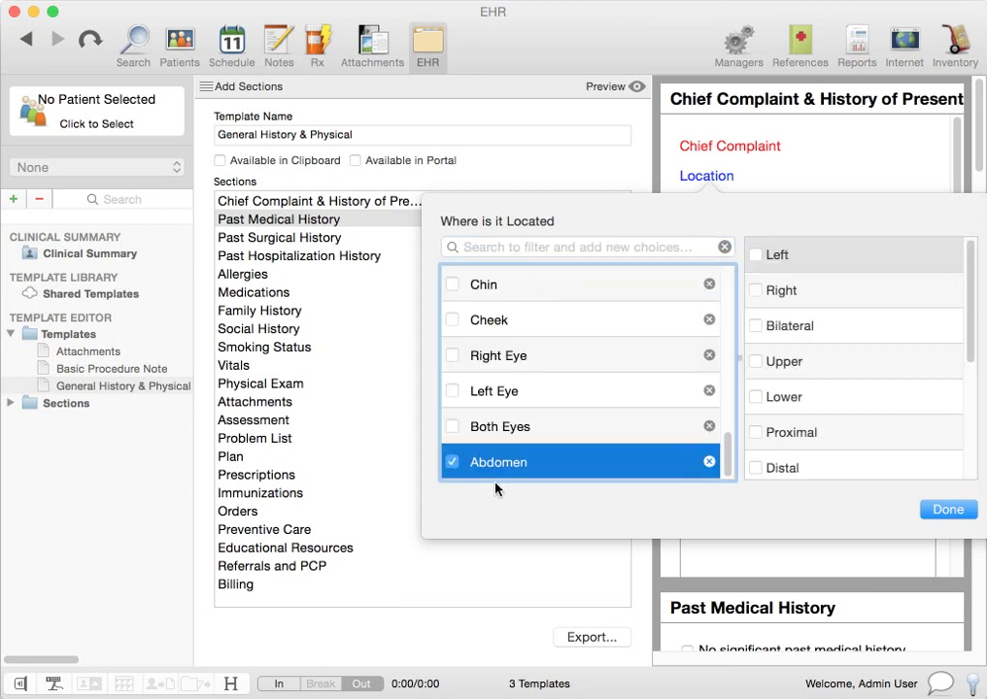
pyautogui.click(948, 510)
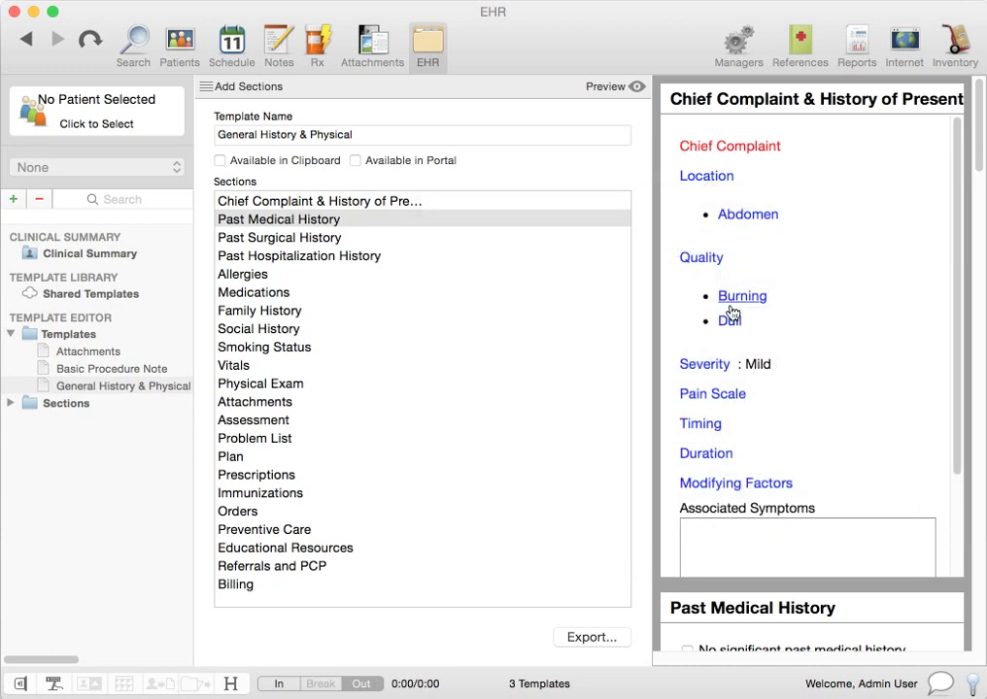
# Insert Review Of Systems after Medications from the available sections and save the template
pyautogui.click(605, 88)
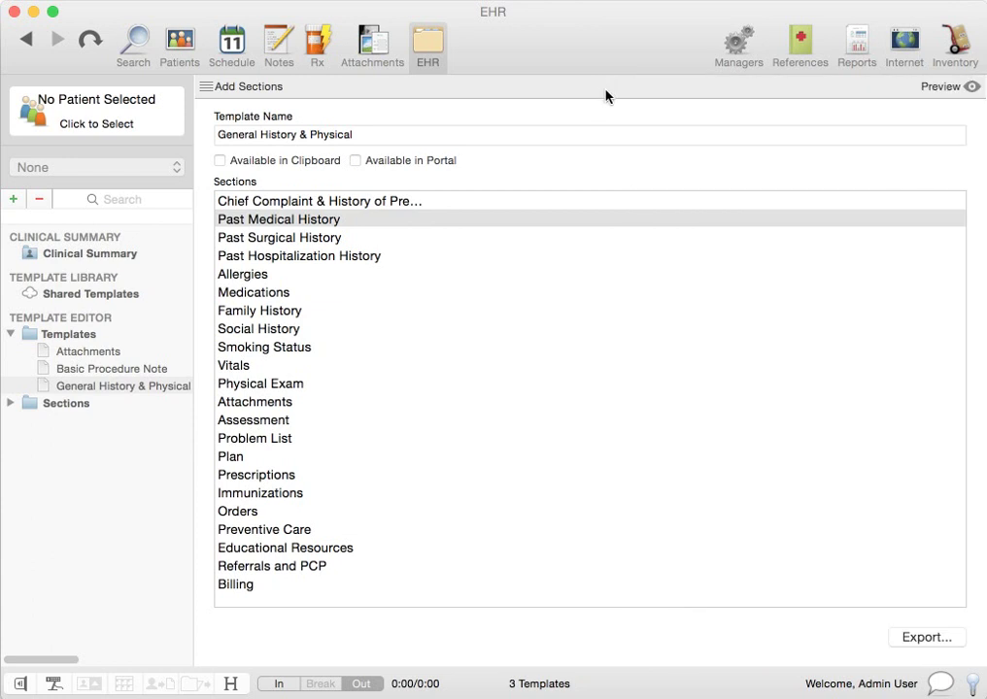
pyautogui.click(253, 88)
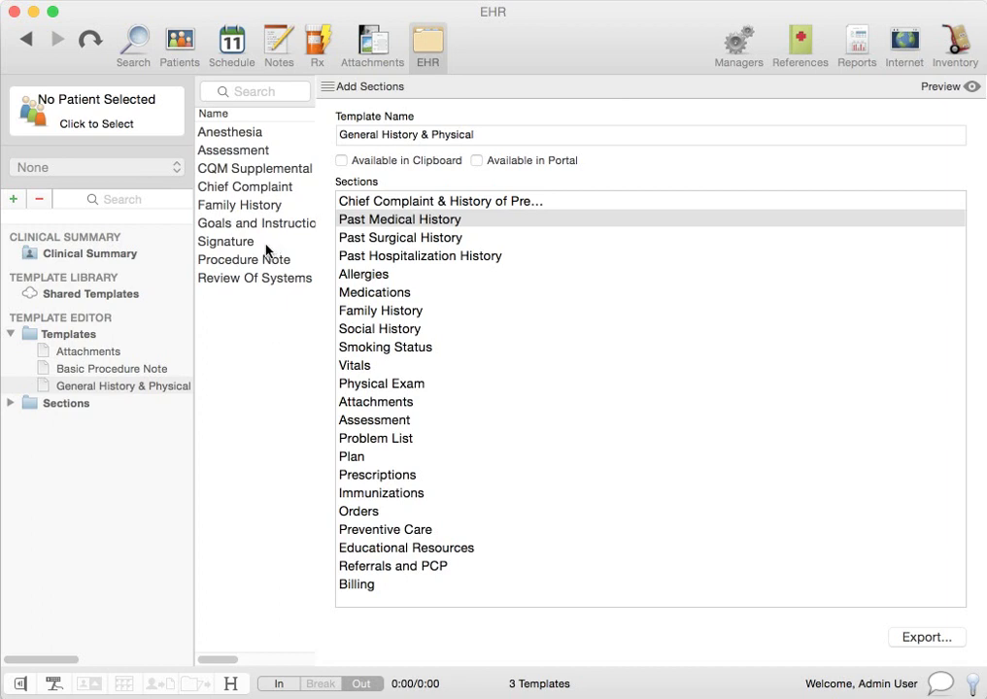
pyautogui.click(233, 279)
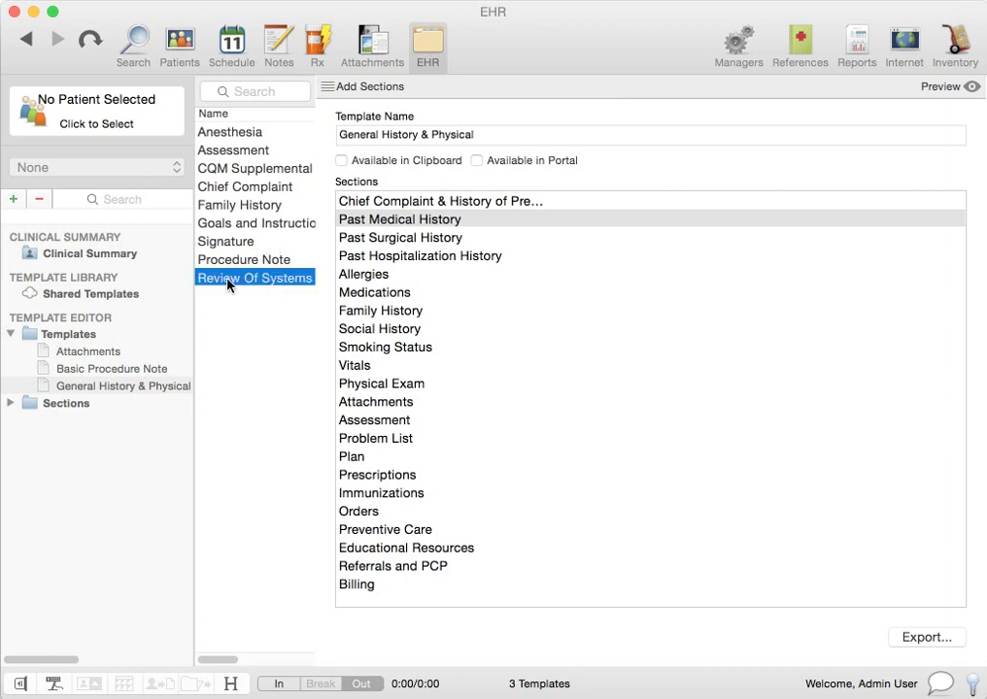
pyautogui.moveTo(214, 282); pyautogui.dragTo(481, 304)
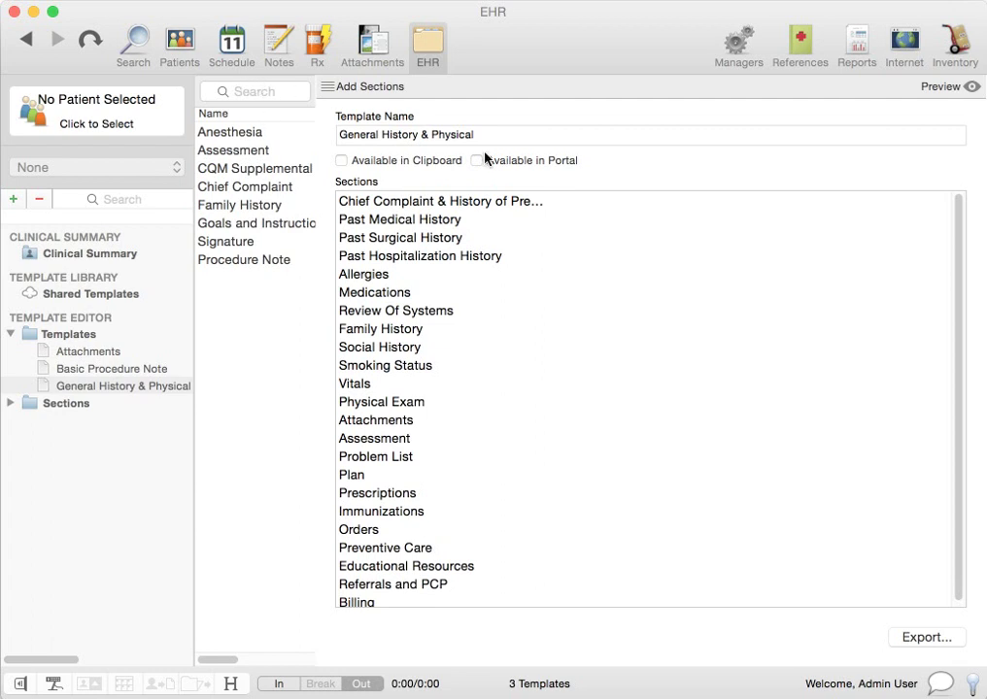
pyautogui.press('super+s')
# Open the Family History section in Sections, keeping its pull preference at Most Recent Data
pyautogui.click(33, 404)
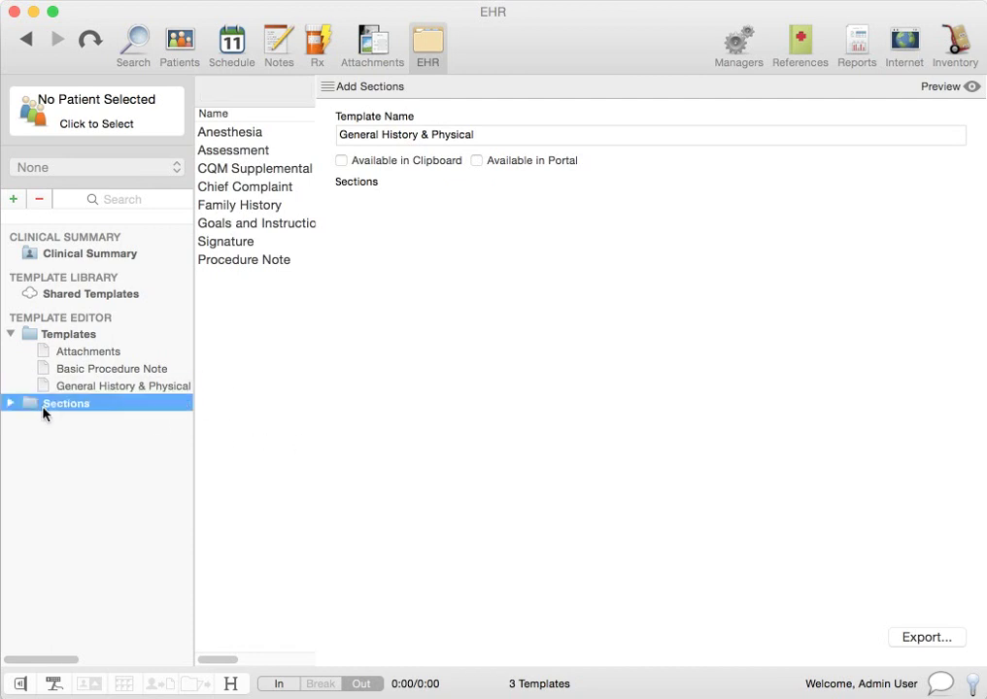
pyautogui.click(10, 405)
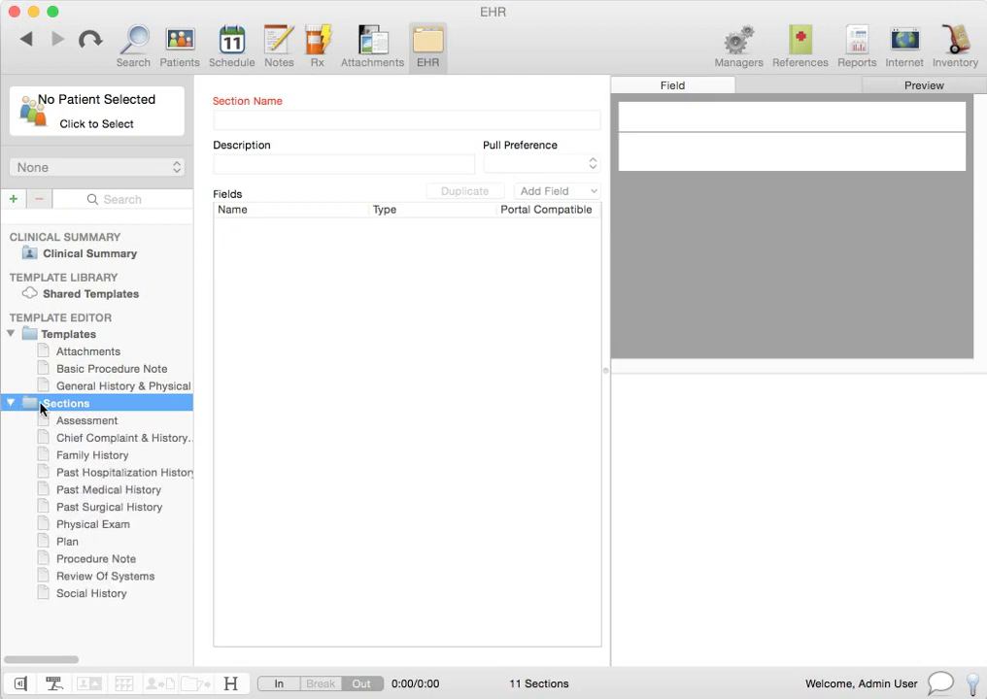
pyautogui.click(117, 459)
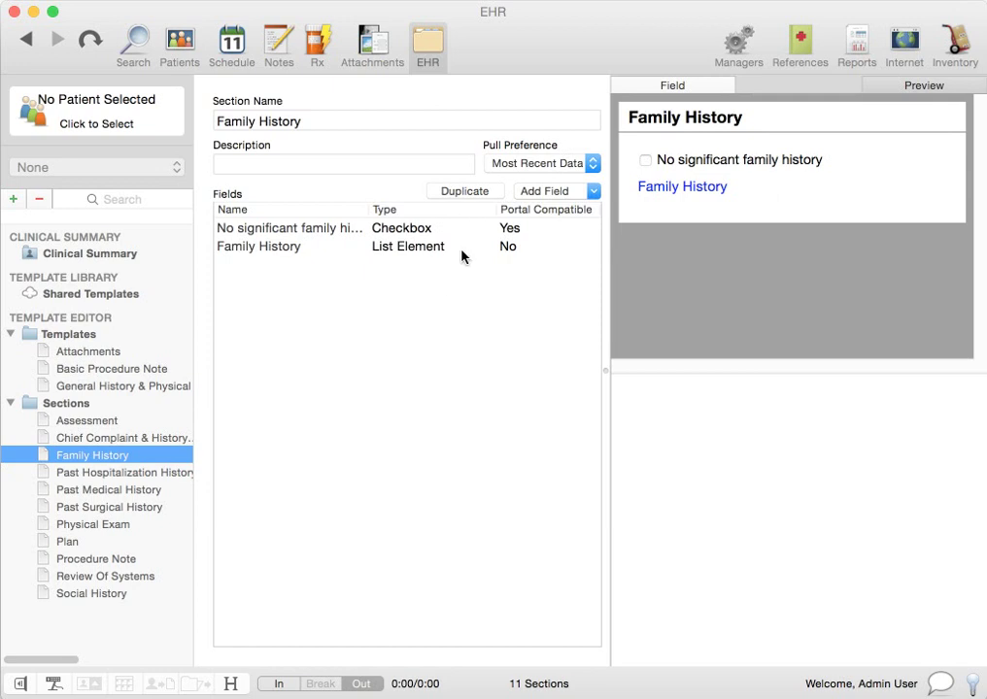
pyautogui.click(356, 121)
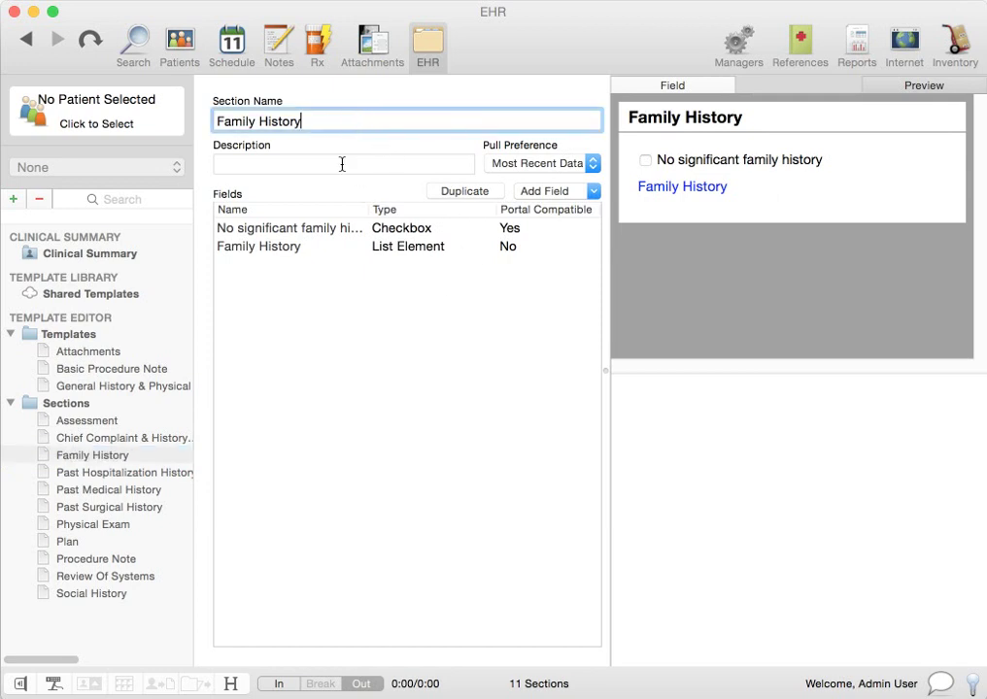
pyautogui.click(341, 164)
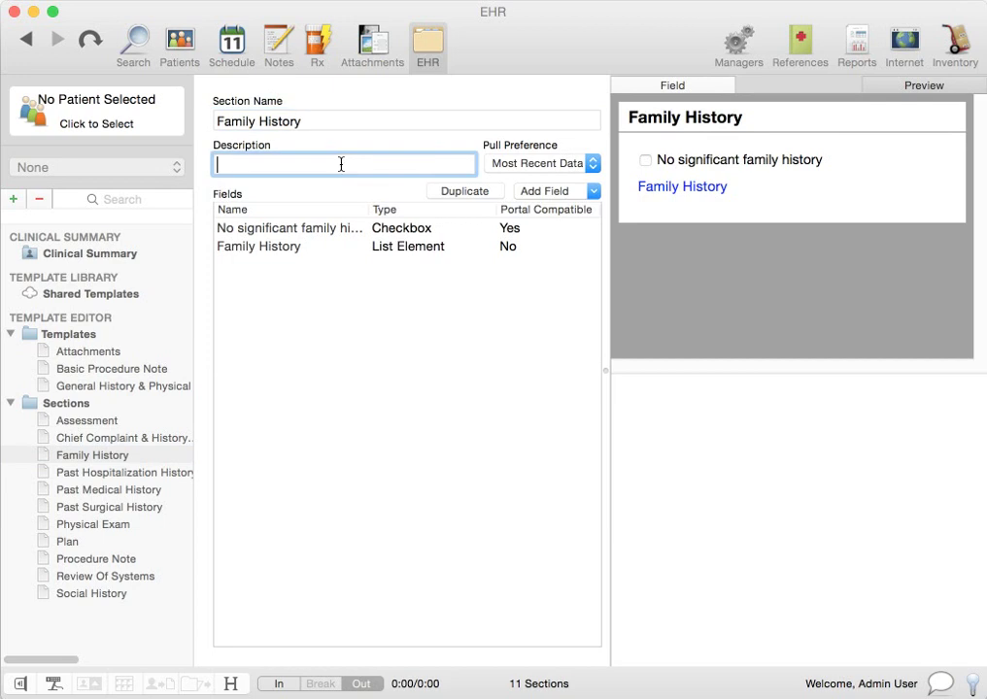
pyautogui.click(565, 164)
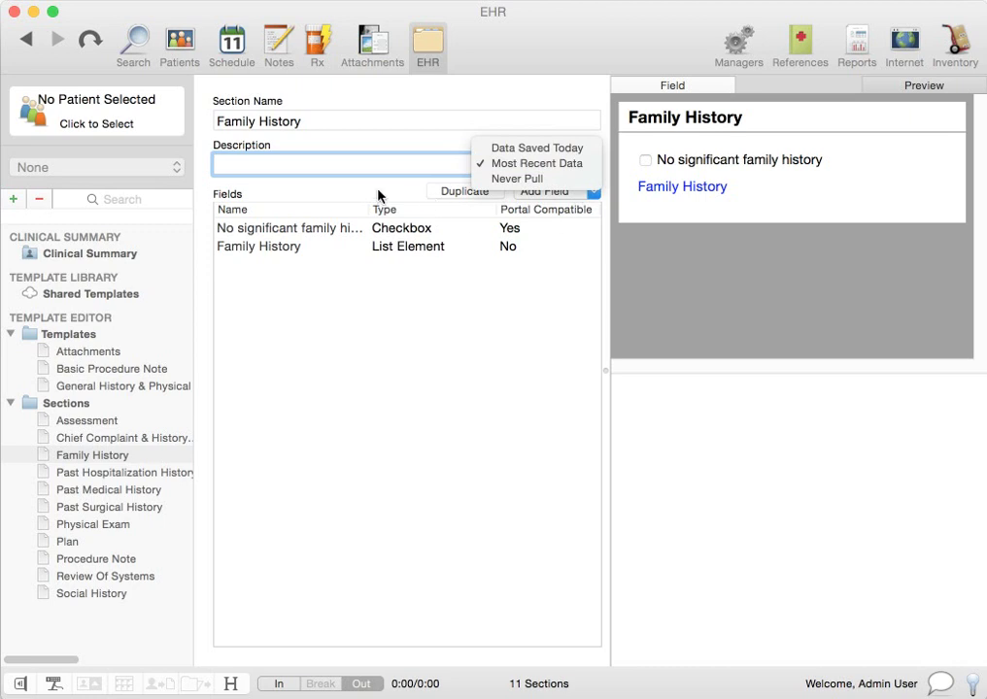
pyautogui.click(537, 192)
pyautogui.click(540, 191)
# Add a New Text Label field to Family History, then delete it again
pyautogui.click(558, 212)
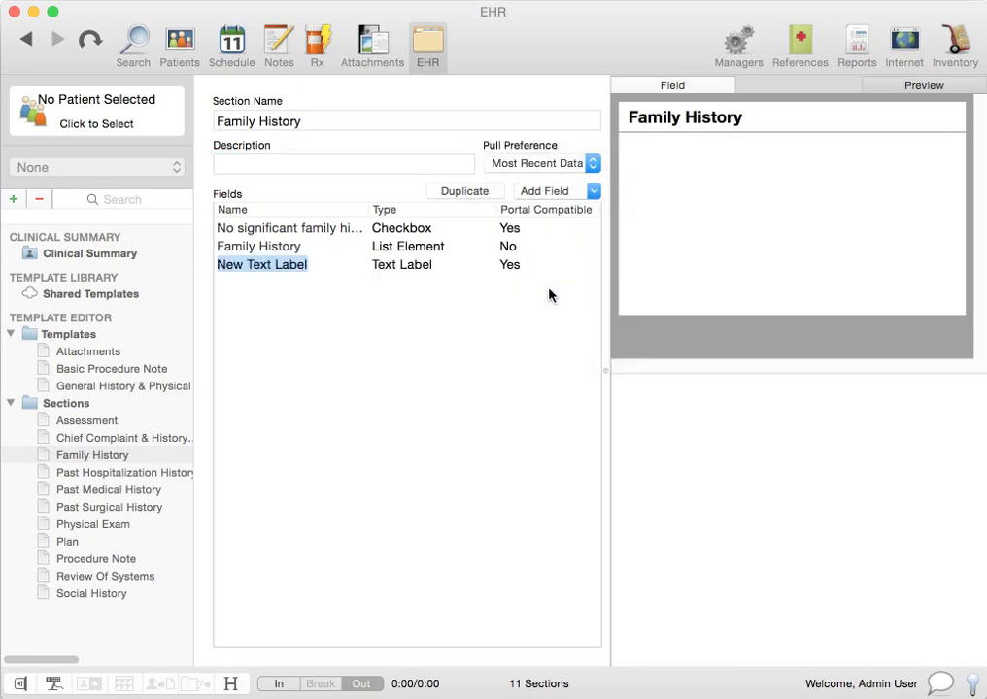
pyautogui.click(395, 270)
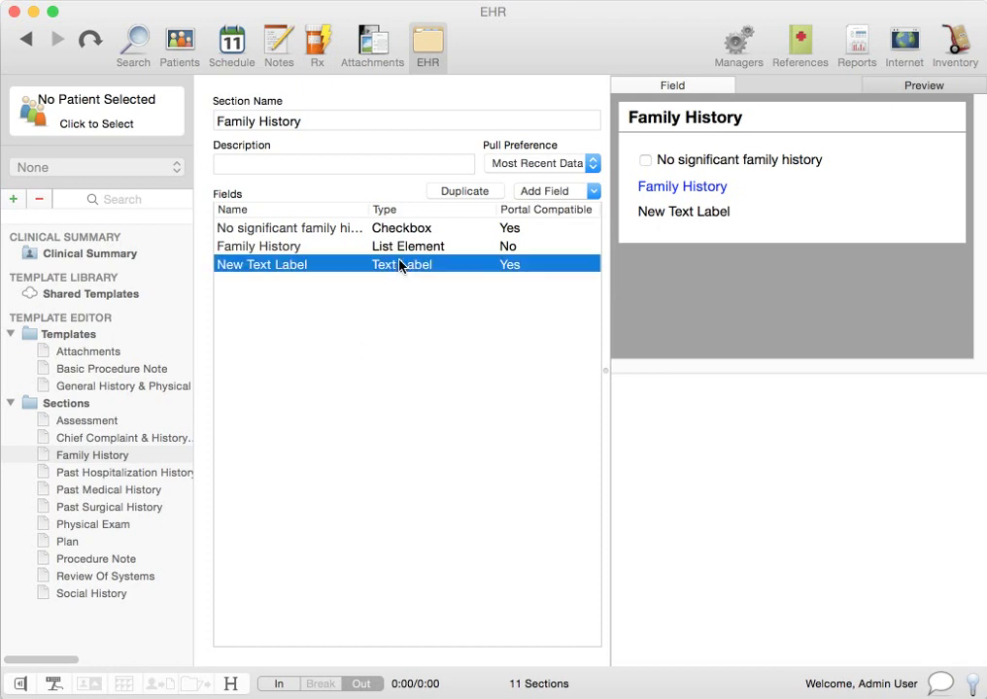
pyautogui.press('Delete')
pyautogui.click(641, 173)
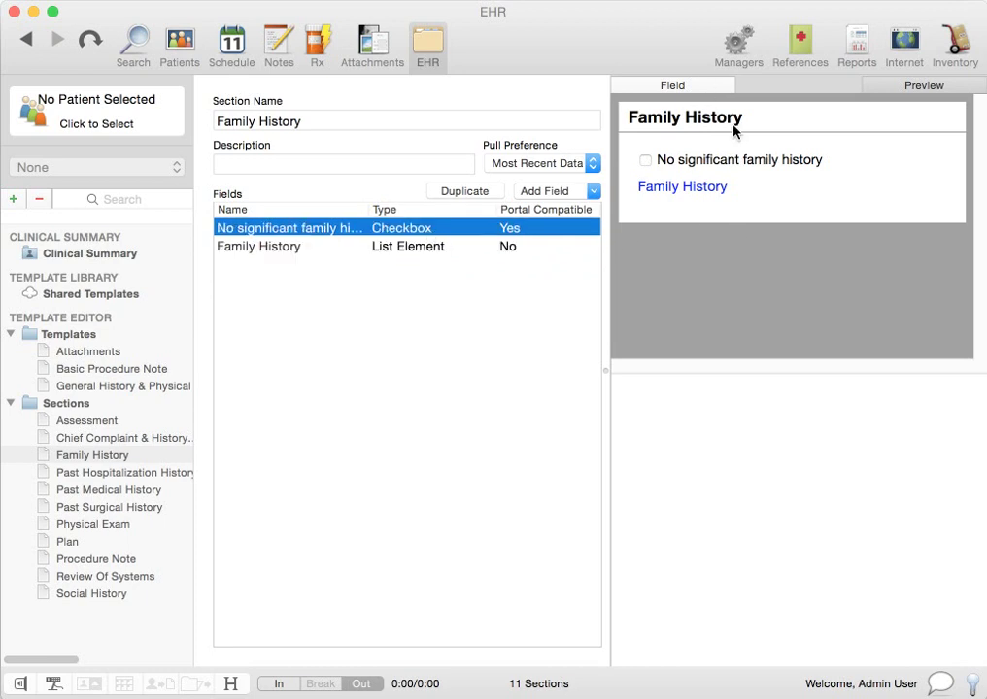
# Review the checkbox's checked and unchecked narratives, then select the Family History List Element
pyautogui.click(690, 84)
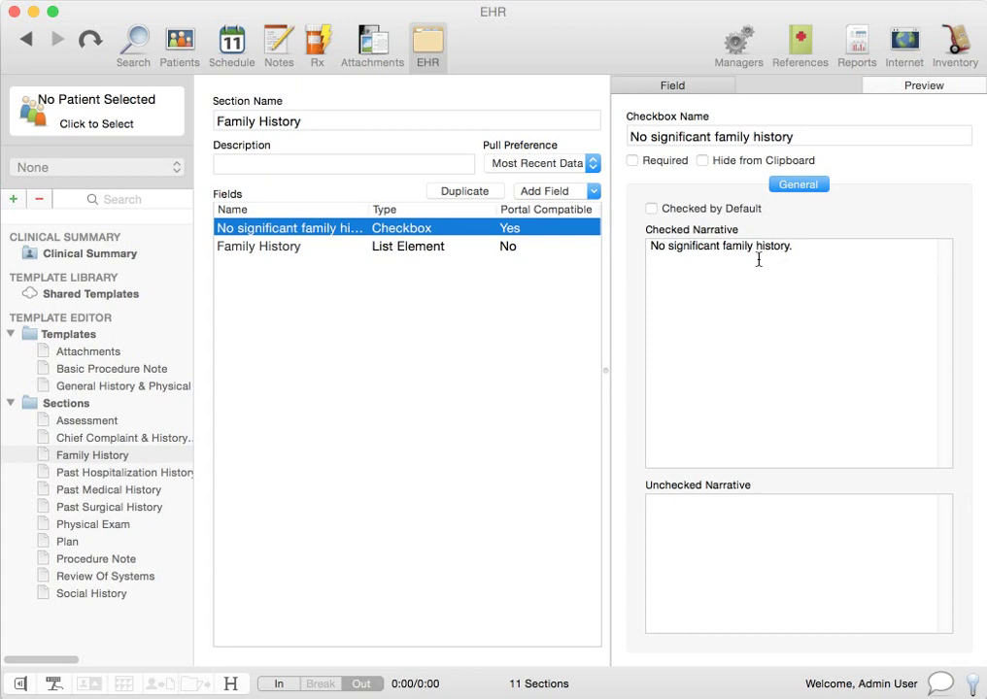
pyautogui.click(820, 247)
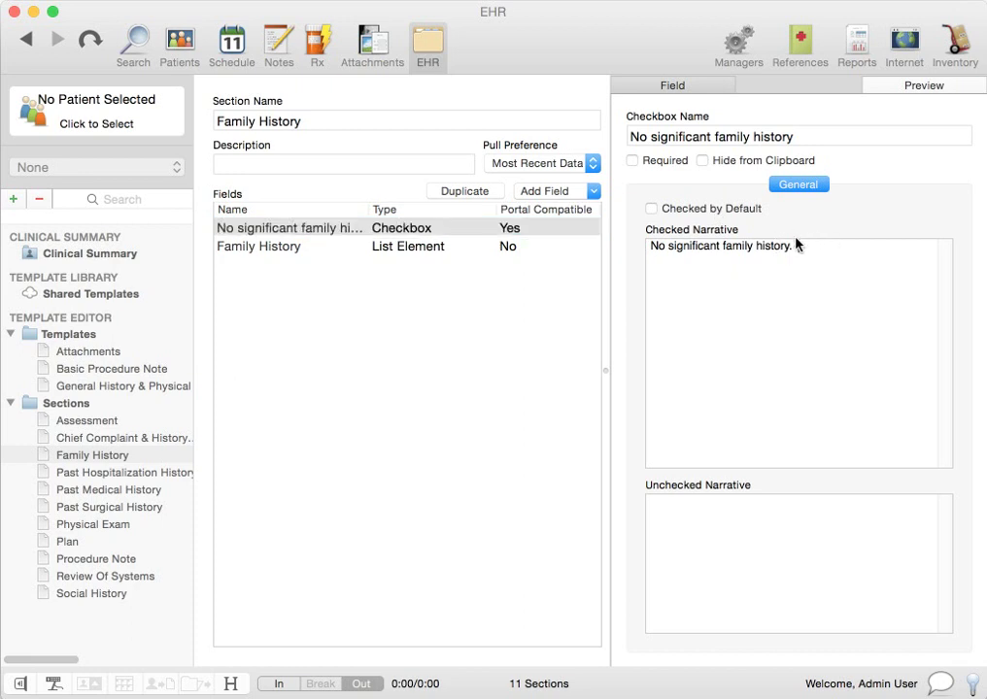
pyautogui.click(741, 503)
pyautogui.click(853, 301)
pyautogui.click(421, 248)
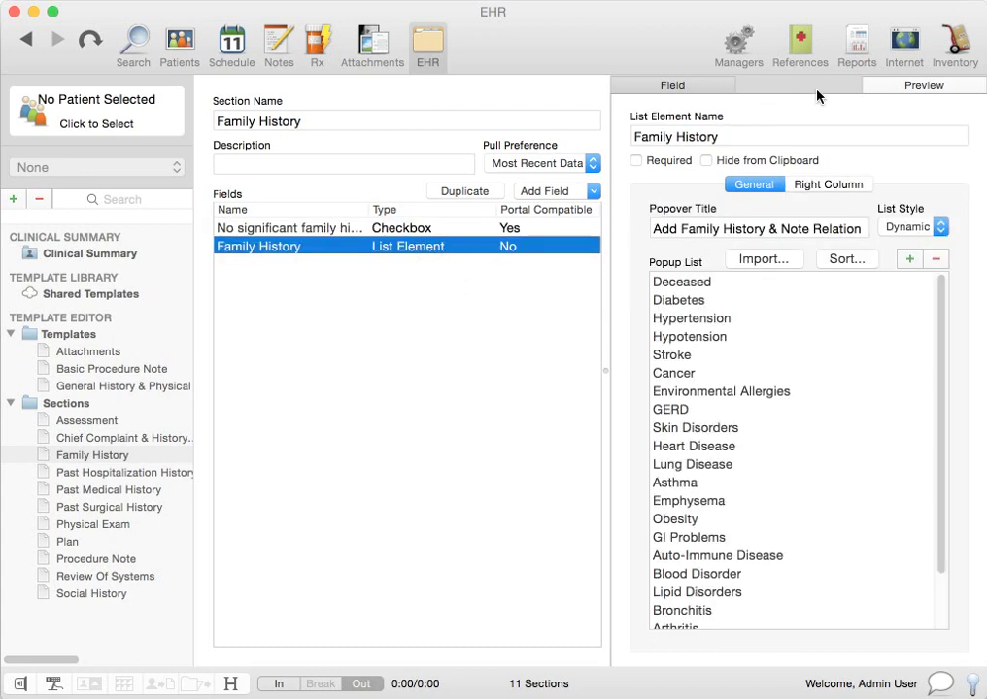
pyautogui.click(905, 88)
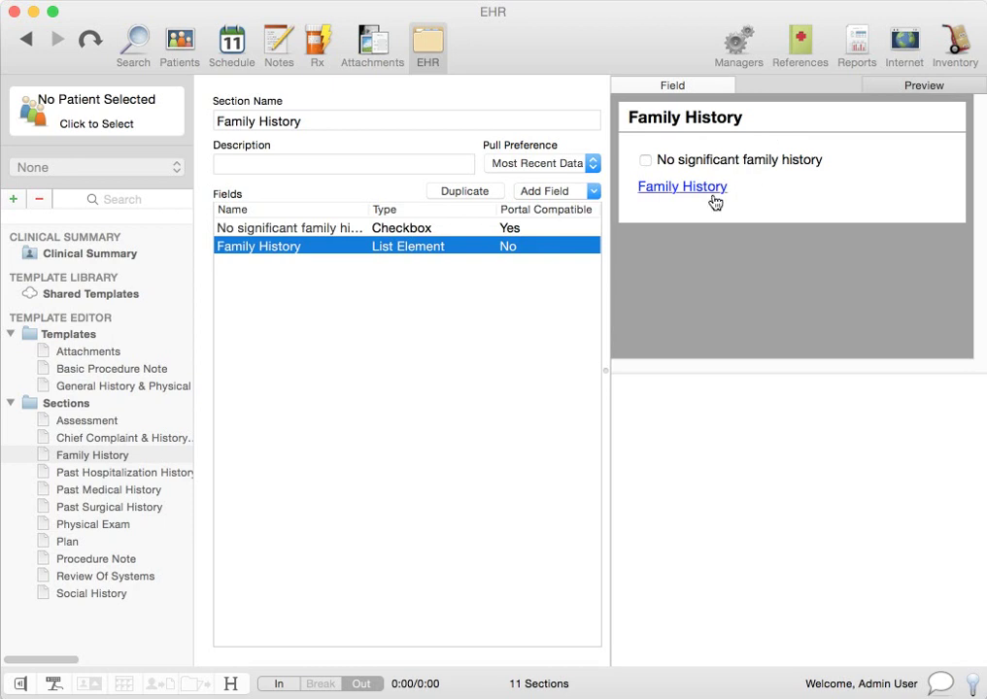
pyautogui.click(673, 194)
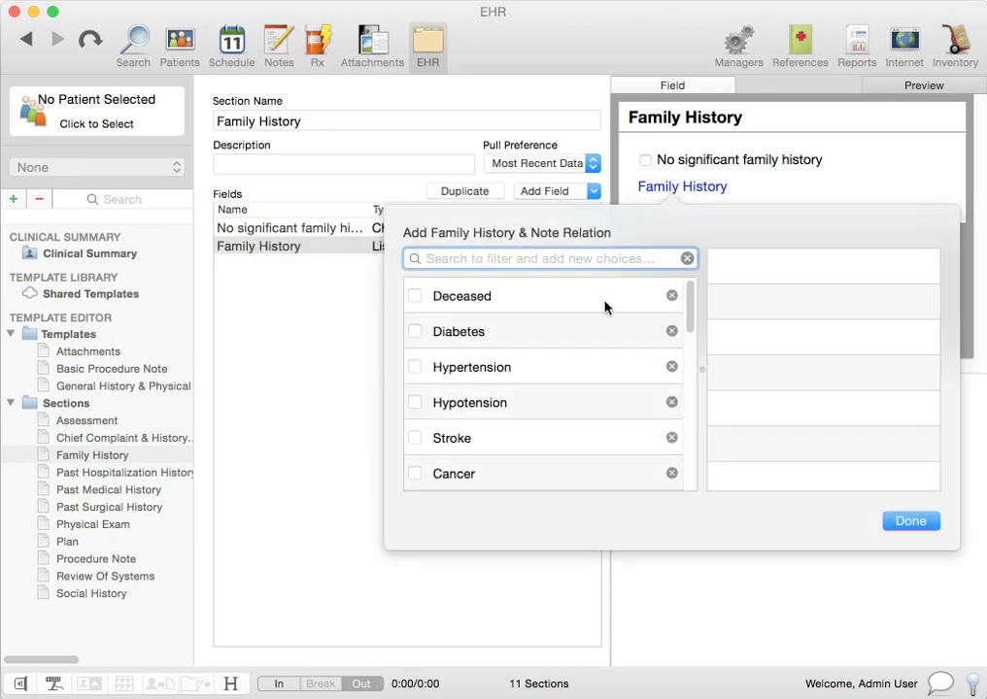
pyautogui.click(414, 297)
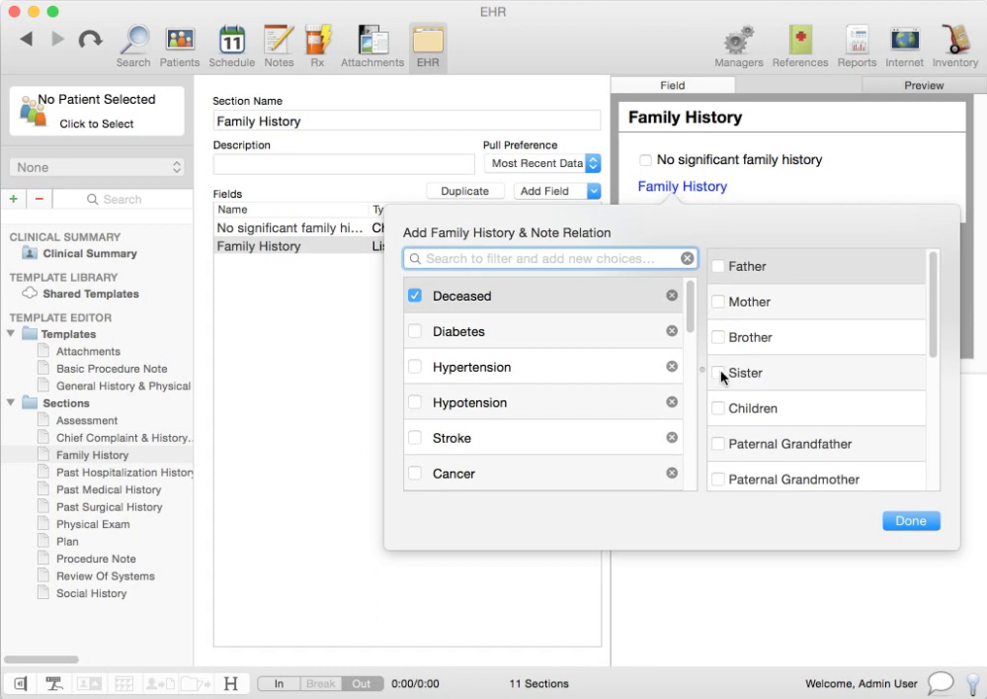
pyautogui.click(693, 99)
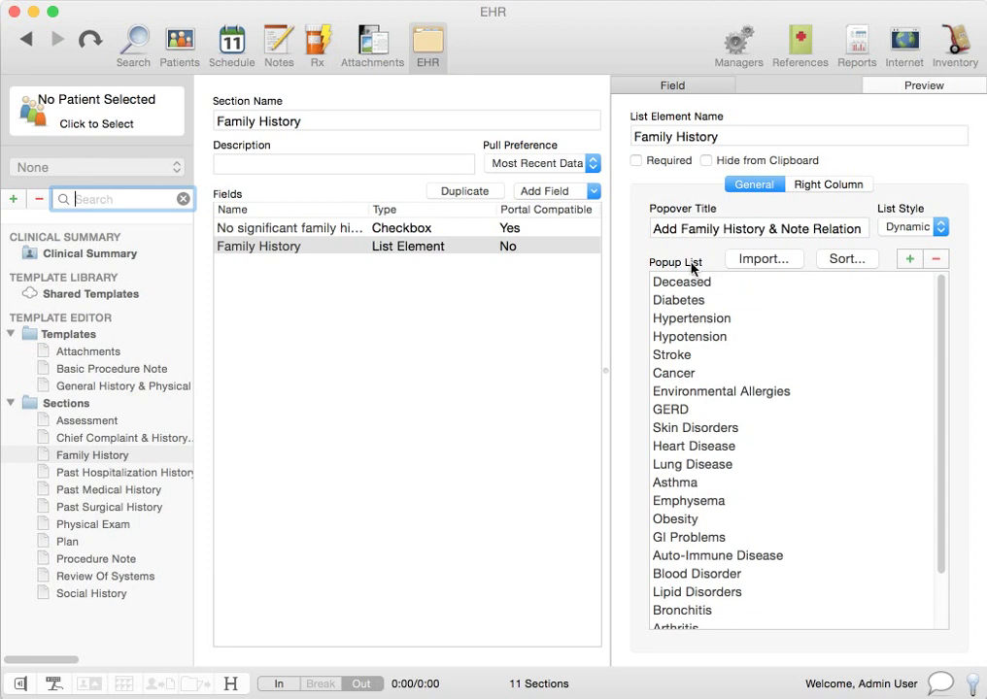
pyautogui.click(816, 185)
pyautogui.click(765, 187)
pyautogui.click(909, 259)
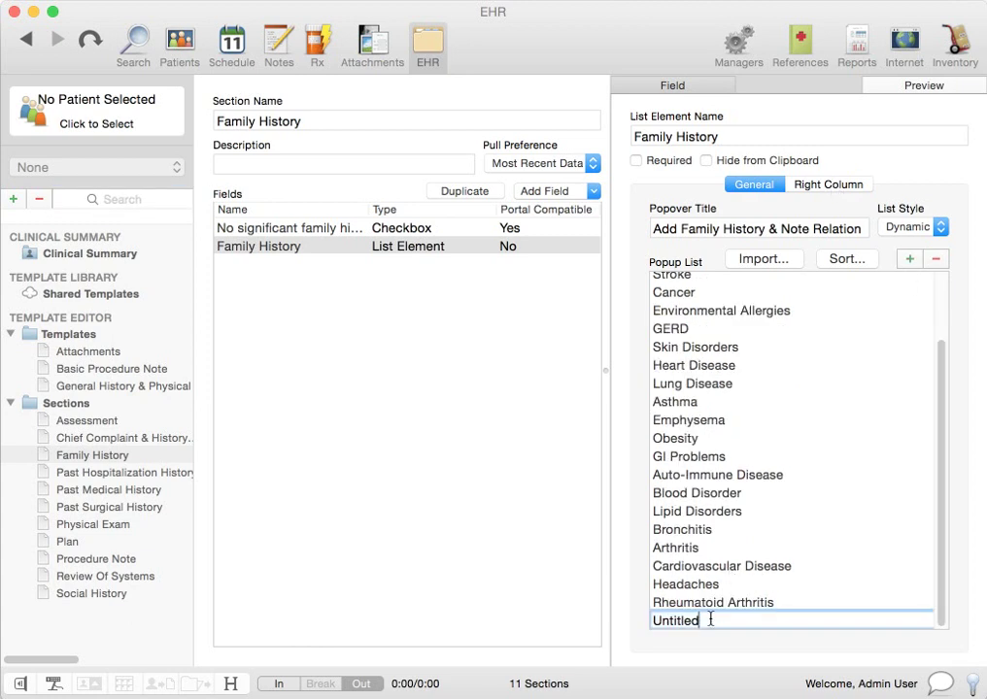
pyautogui.write('M')
pyautogui.press('BackSpace')
pyautogui.write('New item')
pyautogui.press('Return')
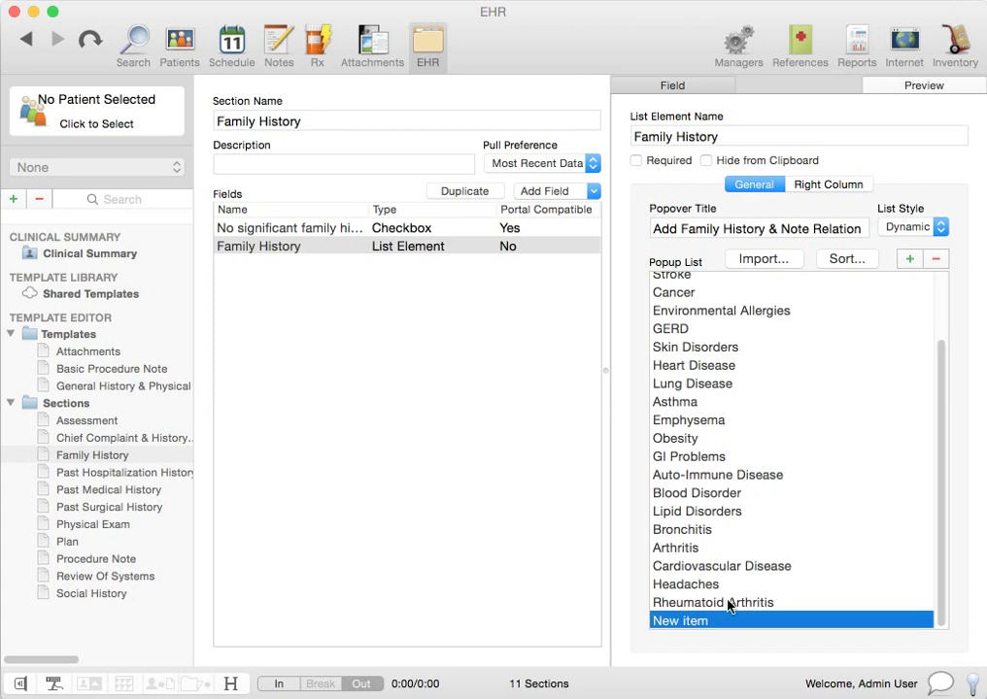
pyautogui.click(705, 599)
pyautogui.click(709, 621)
pyautogui.press('BackSpace')
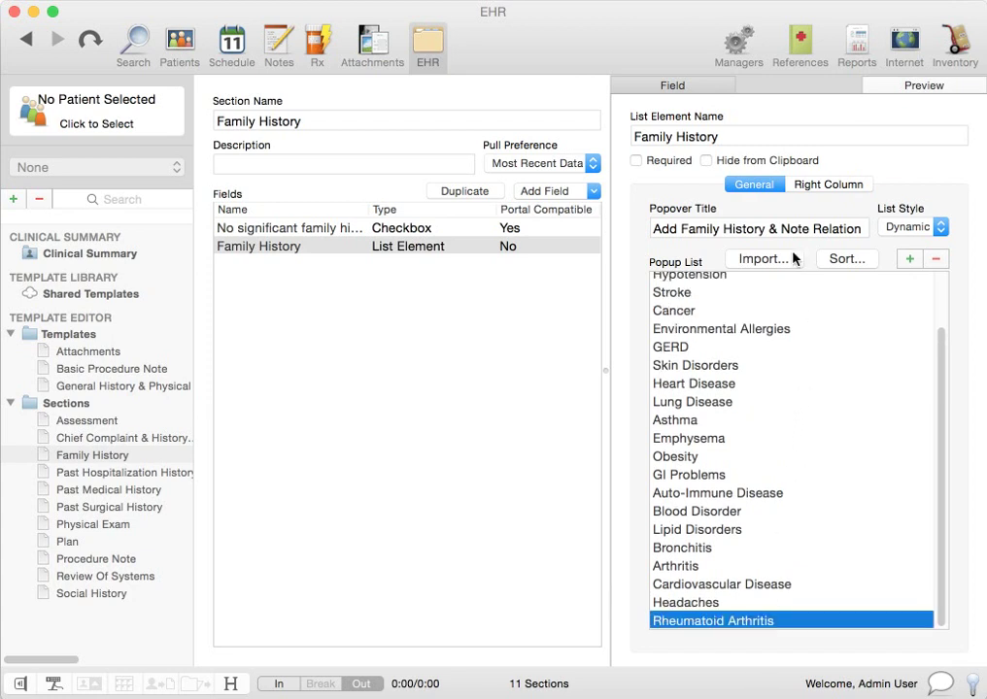
# Show the Right Column relatives settings, keeping View Type as Table and Selection as Multiple
pyautogui.click(830, 185)
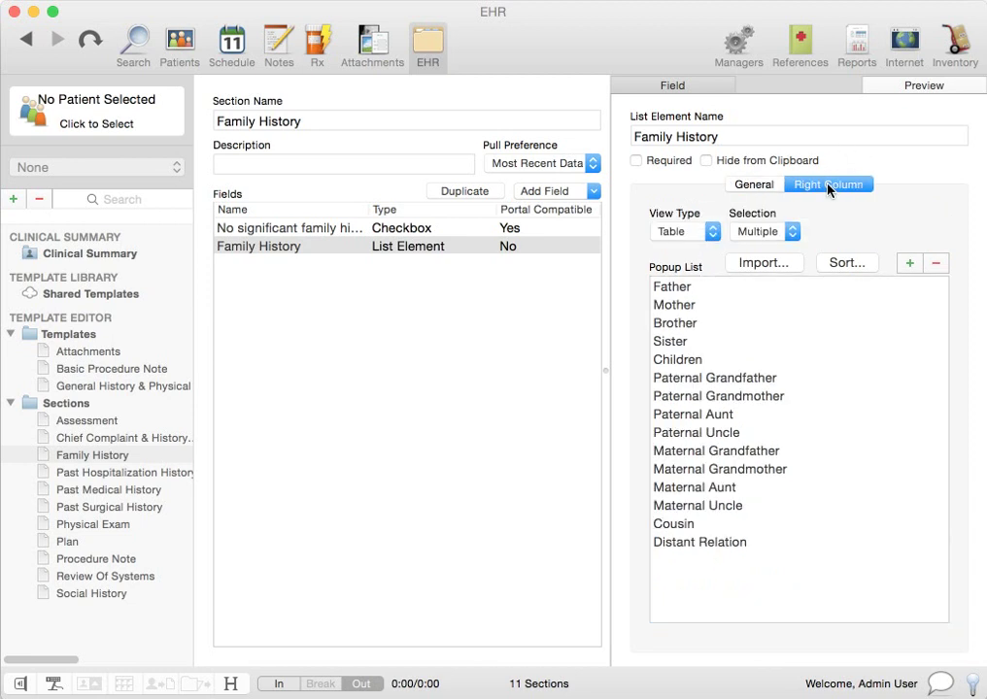
pyautogui.click(696, 233)
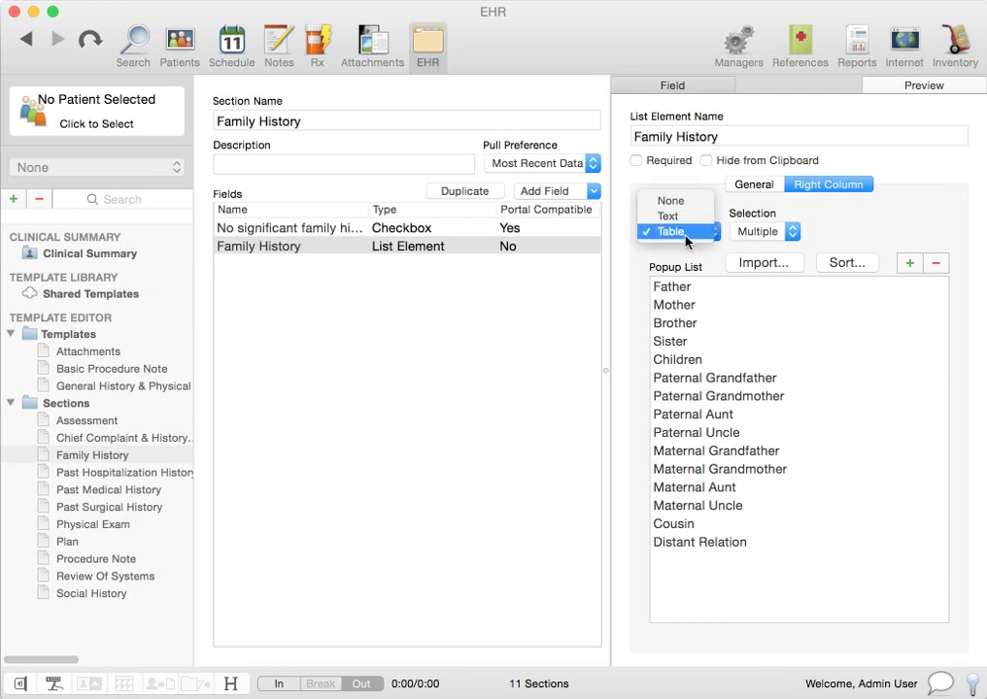
pyautogui.click(757, 336)
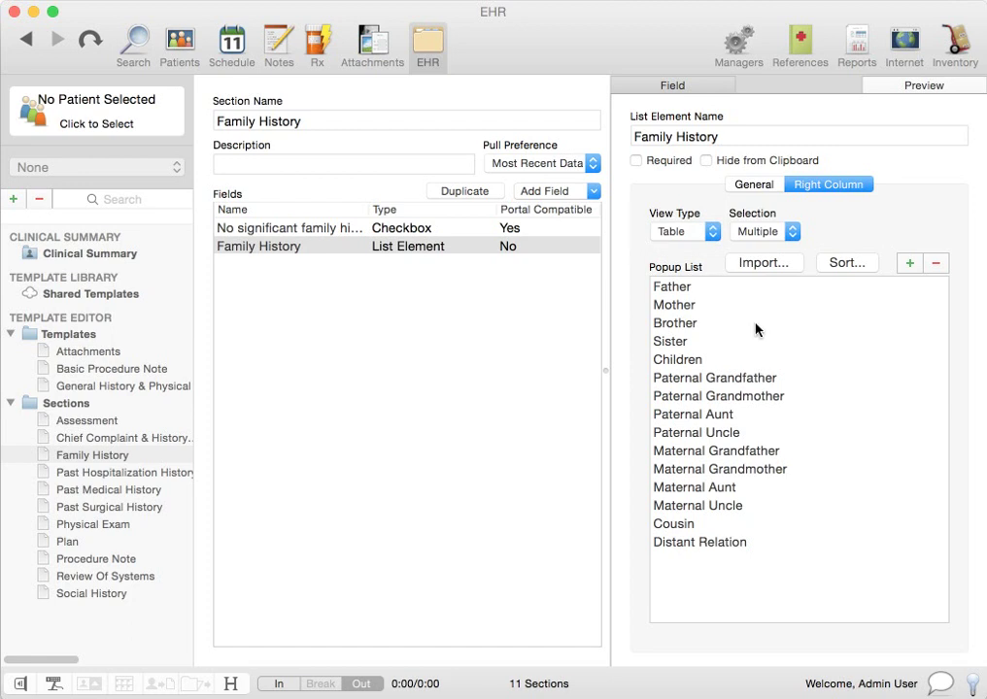
pyautogui.click(783, 231)
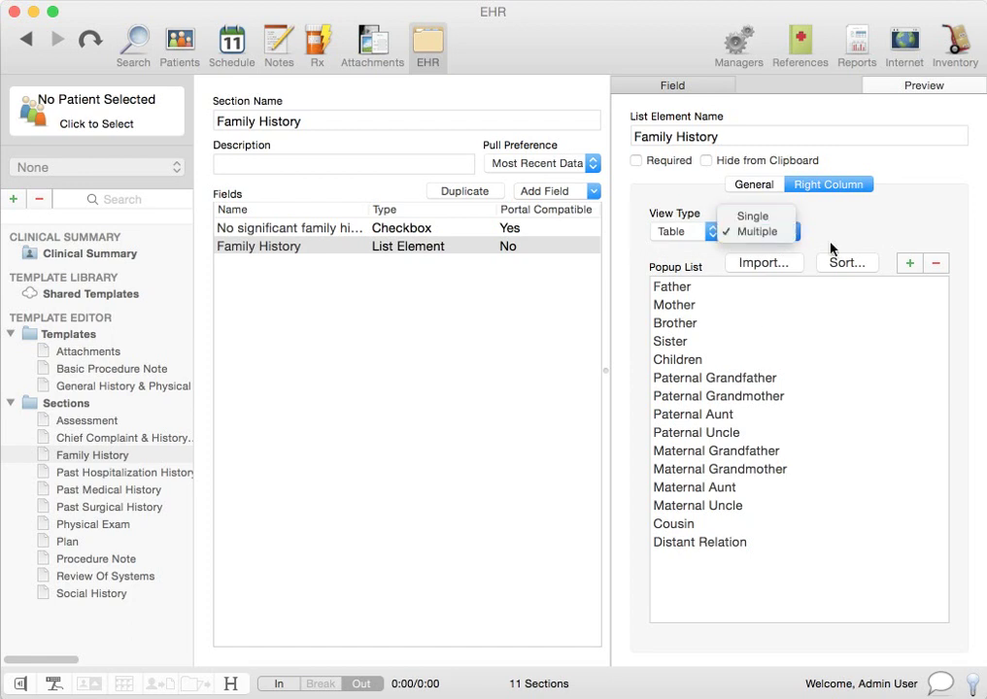
pyautogui.click(871, 232)
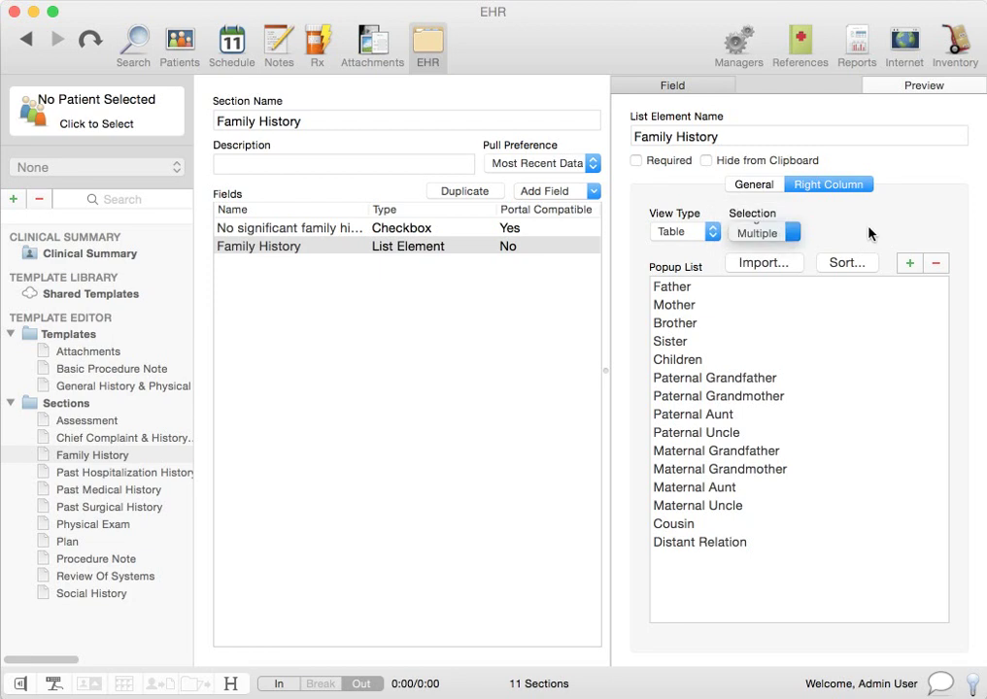
# Add a New Slider field to Family History and look over its value and precision settings
pyautogui.click(568, 195)
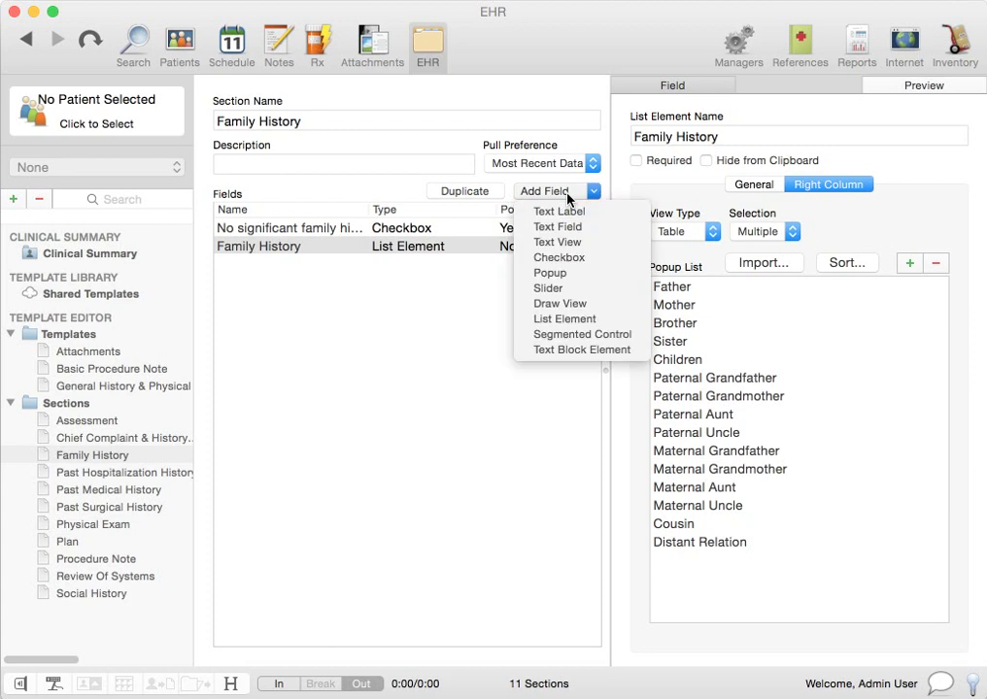
pyautogui.click(587, 290)
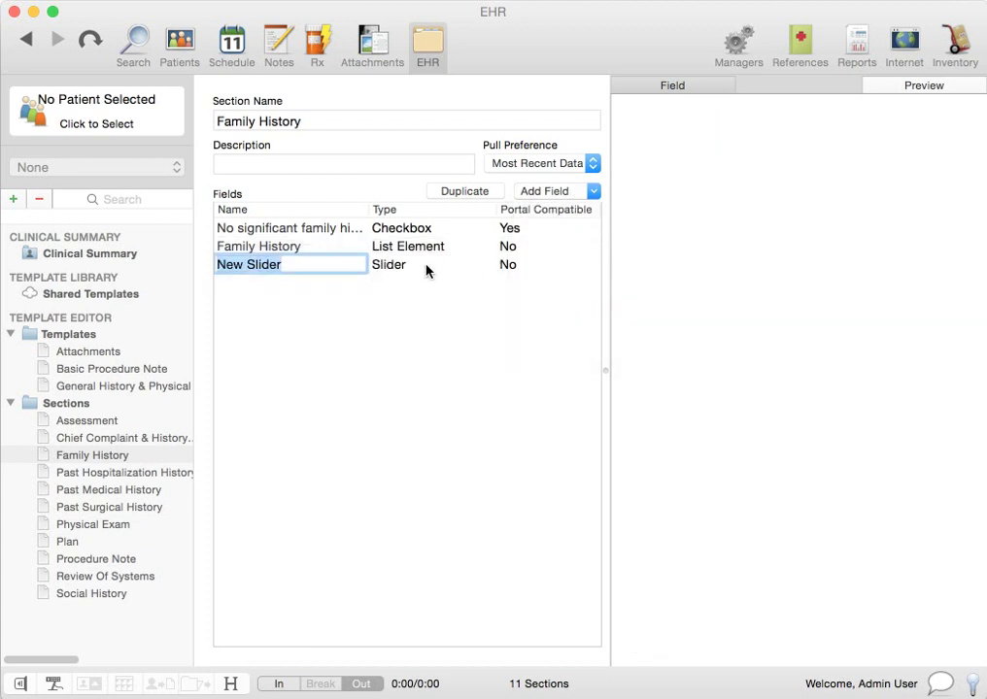
pyautogui.click(375, 271)
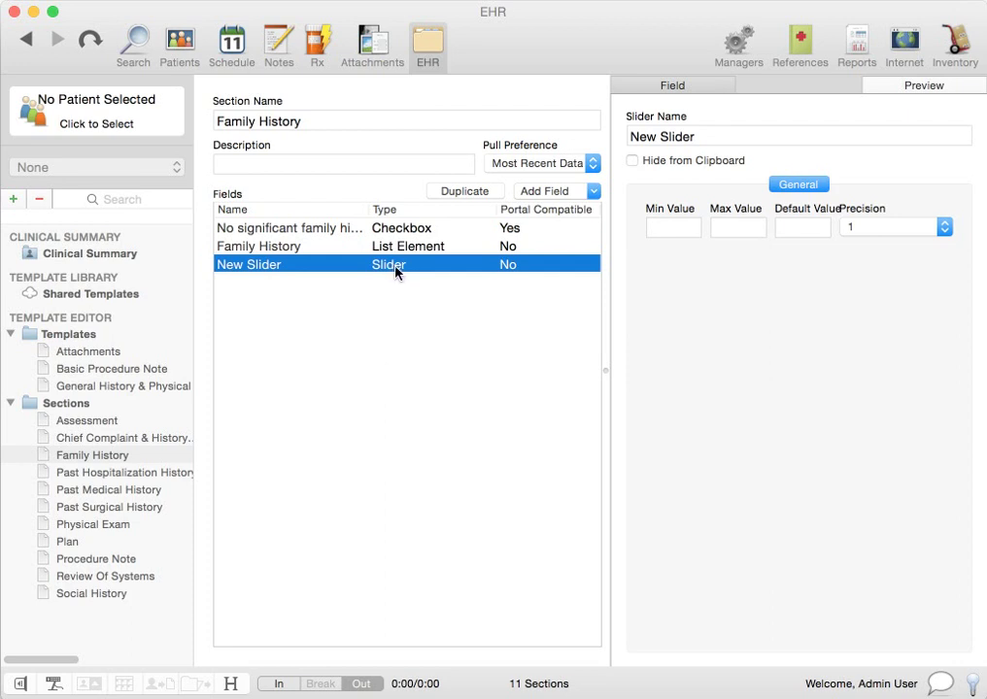
pyautogui.click(658, 224)
pyautogui.click(719, 227)
pyautogui.click(801, 227)
pyautogui.click(861, 228)
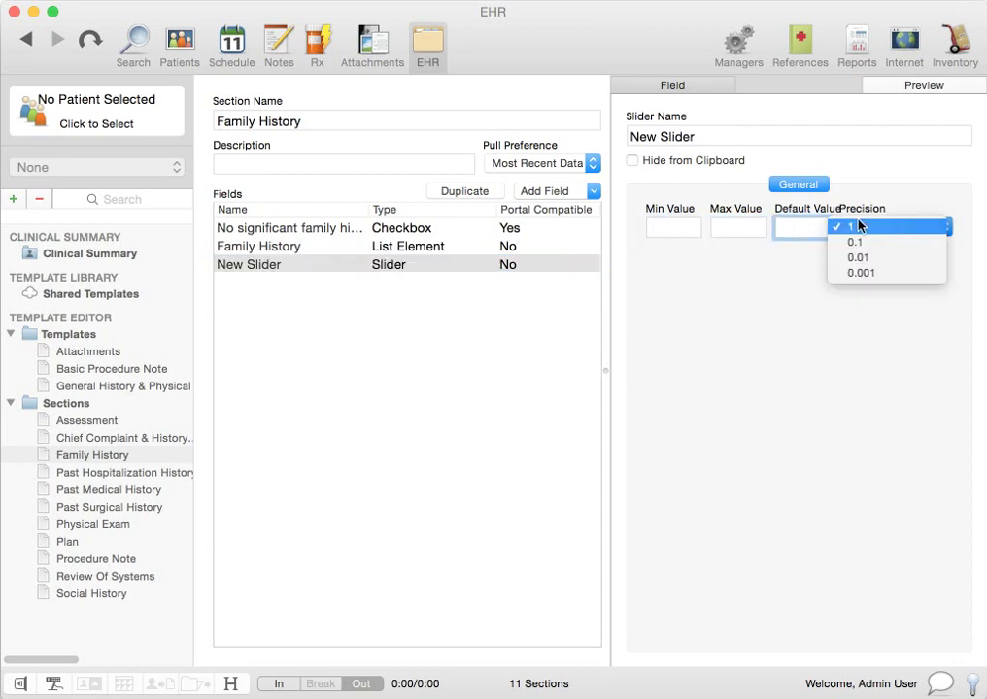
# Set the slider to Min 0, Max 10, Default 5 and check it in Preview
pyautogui.click(670, 227)
pyautogui.write('0')
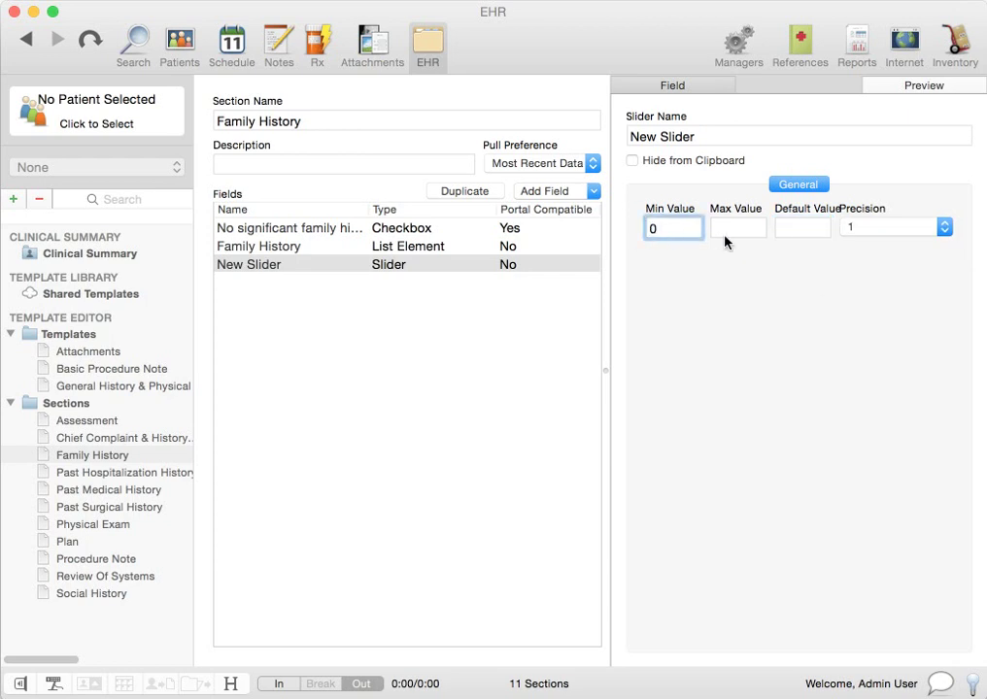
pyautogui.click(728, 229)
pyautogui.write('10')
pyautogui.click(797, 228)
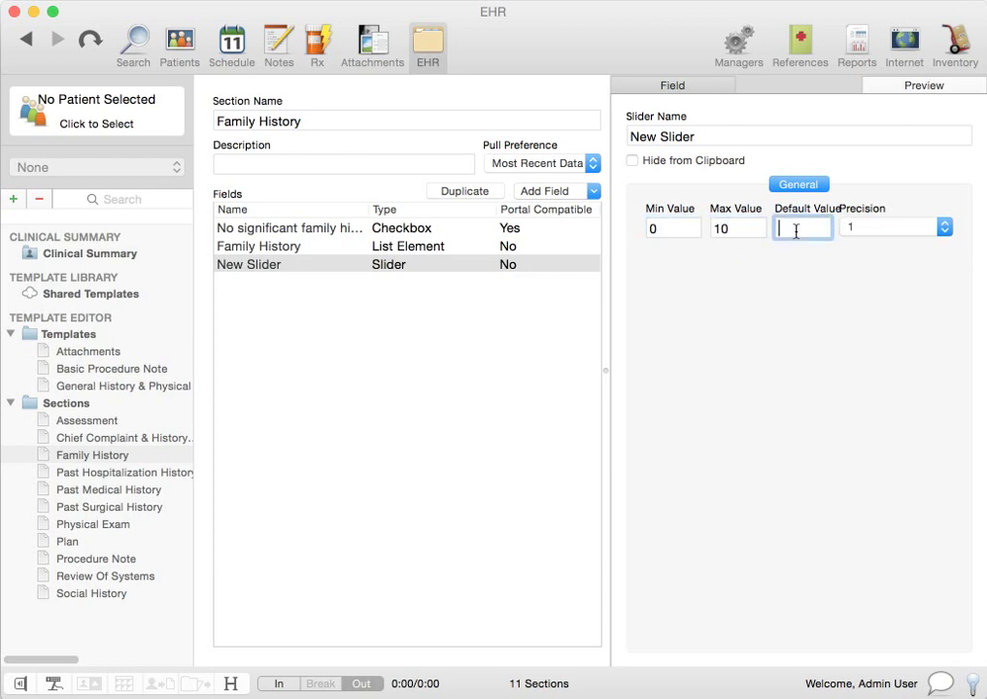
pyautogui.write('56')
pyautogui.press('BackSpace')
pyautogui.click(914, 86)
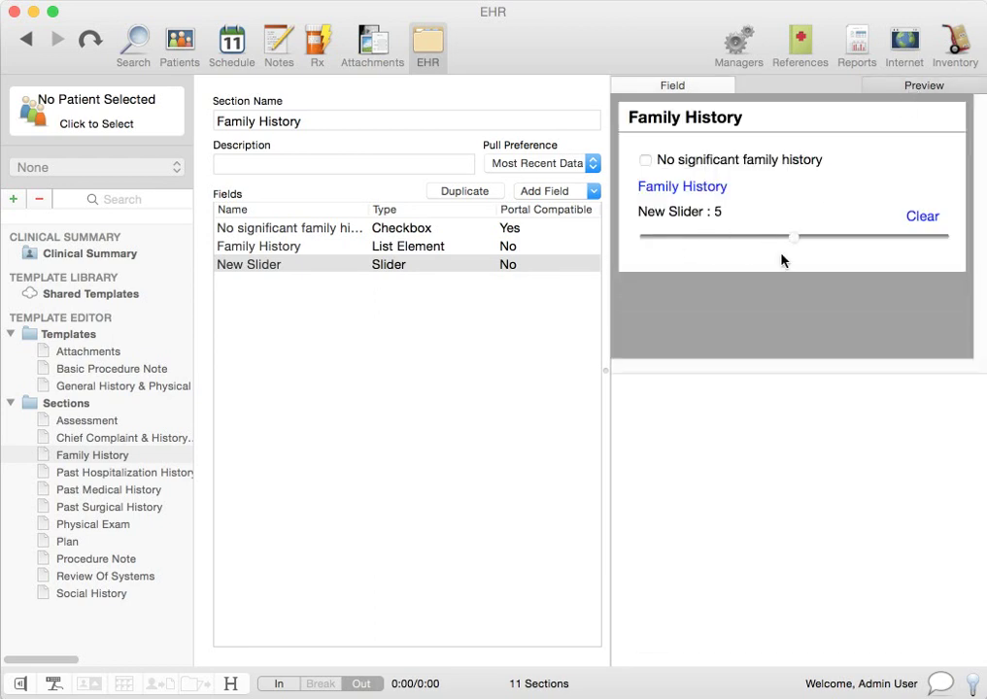
pyautogui.click(664, 86)
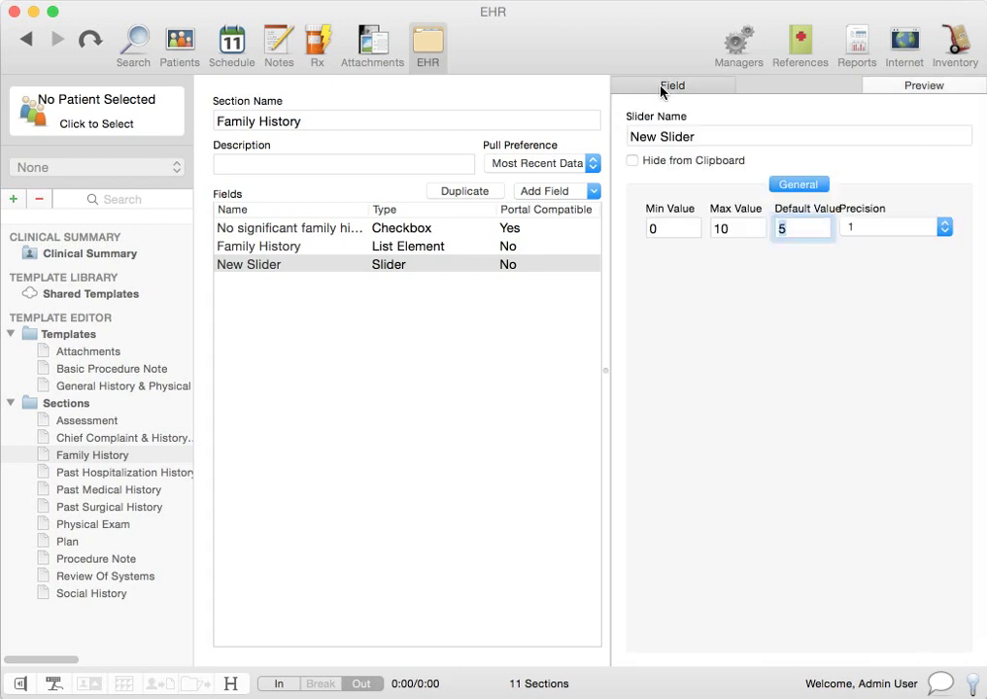
# Add a New Text Field to Family History with the Date string format
pyautogui.click(542, 190)
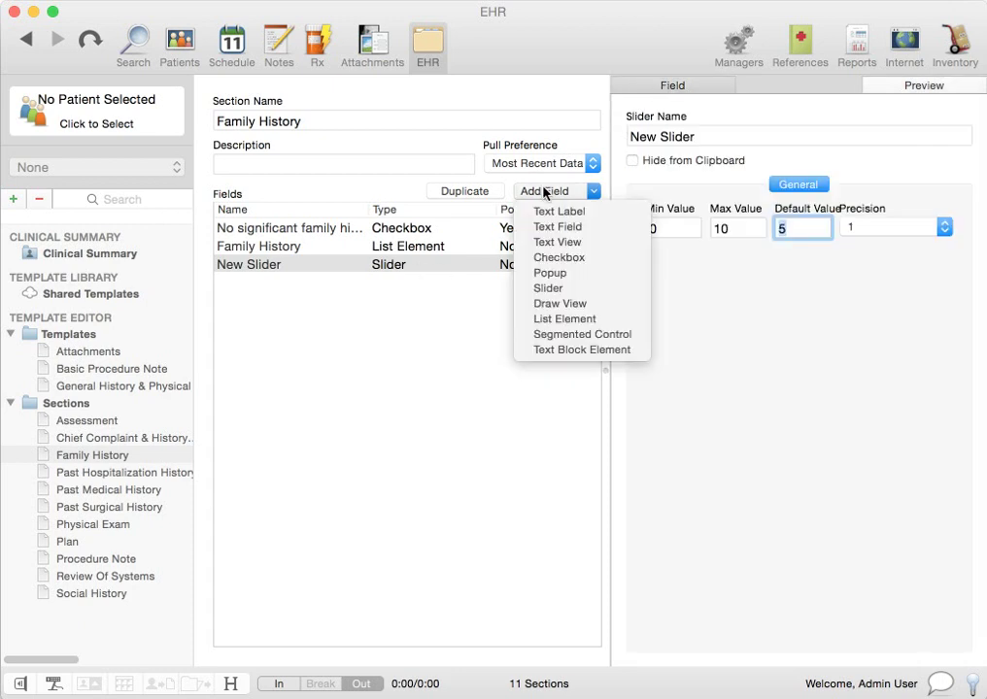
pyautogui.click(586, 229)
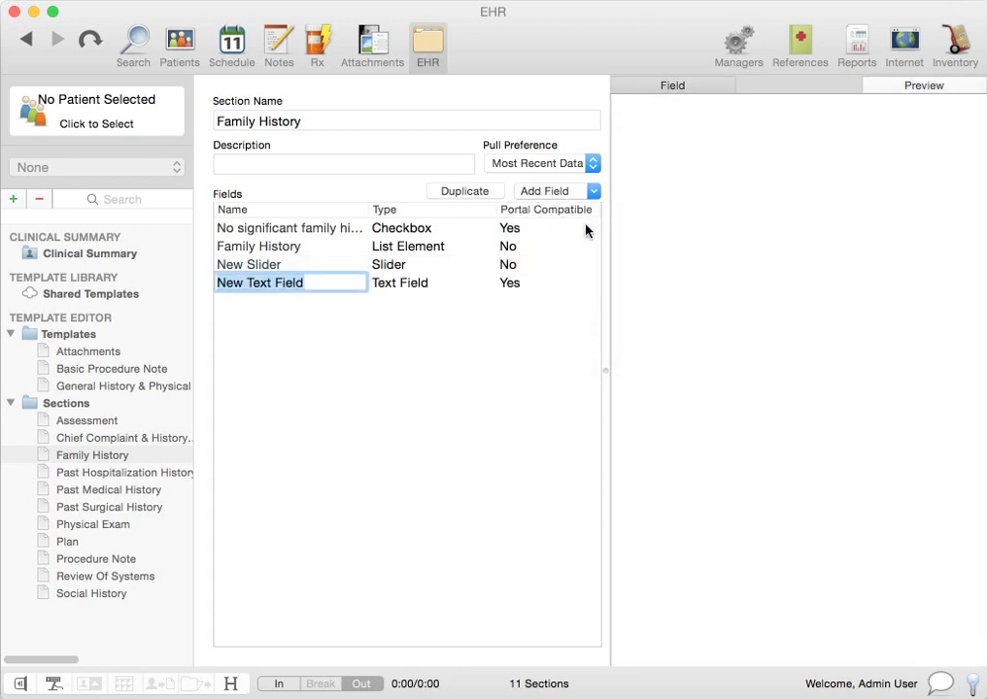
pyautogui.click(432, 285)
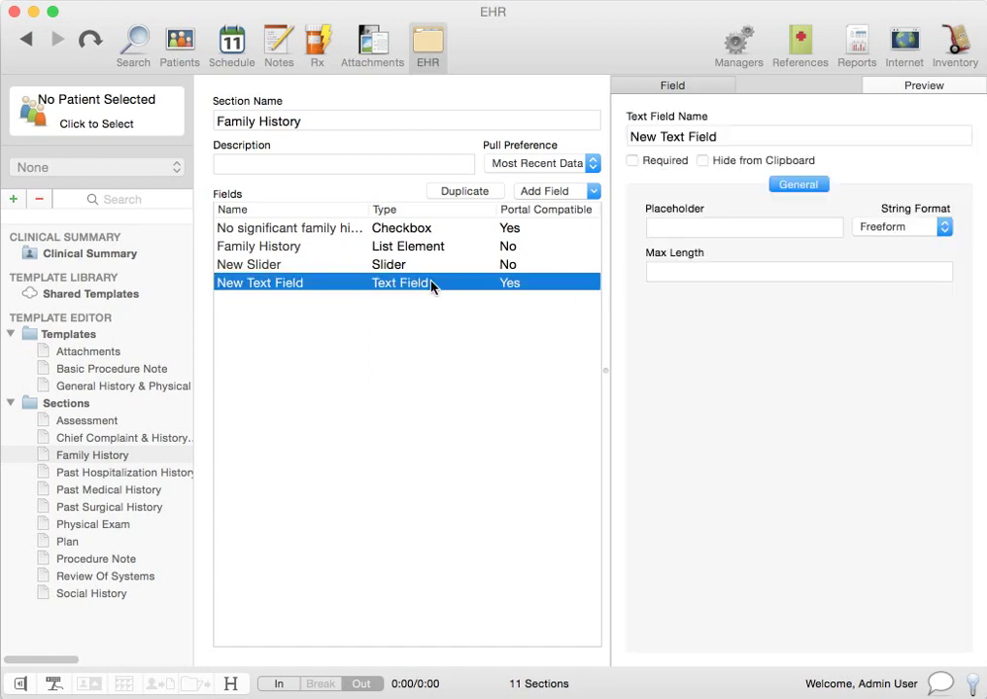
pyautogui.click(733, 229)
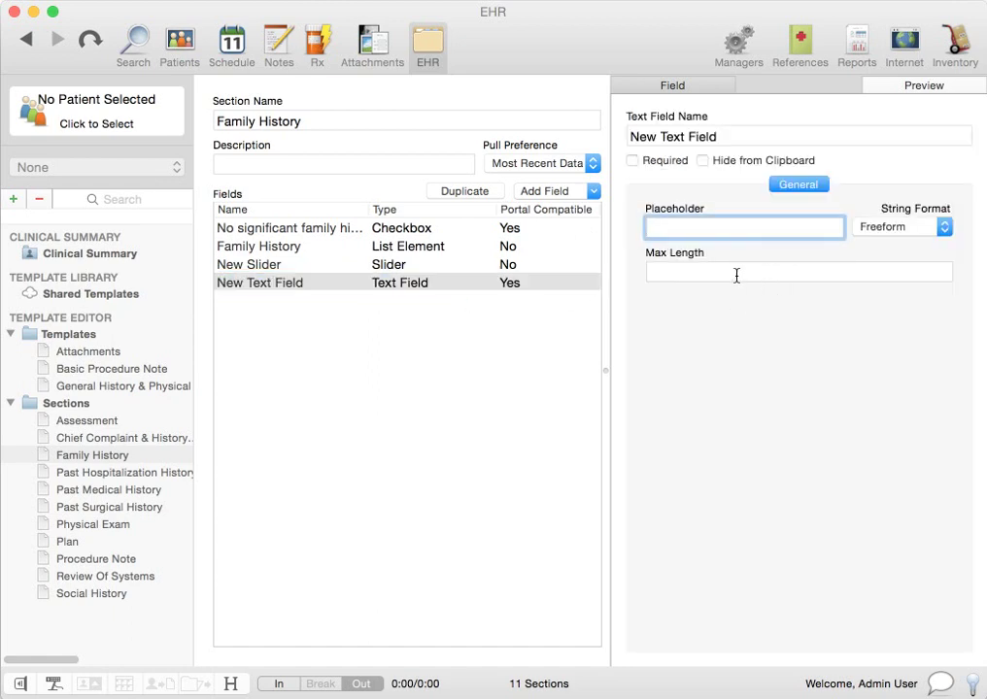
pyautogui.click(733, 273)
pyautogui.click(930, 229)
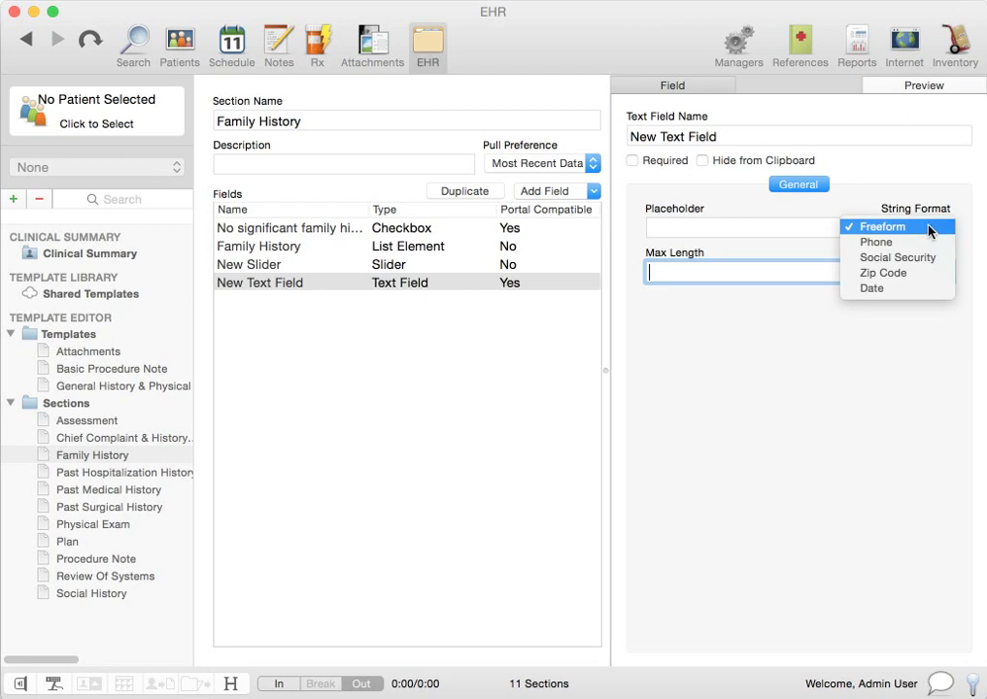
pyautogui.click(881, 290)
# Test the date field in Preview with 01/01/2015, then go back to the Field settings
pyautogui.click(914, 86)
pyautogui.click(719, 279)
pyautogui.write('01/01/2015')
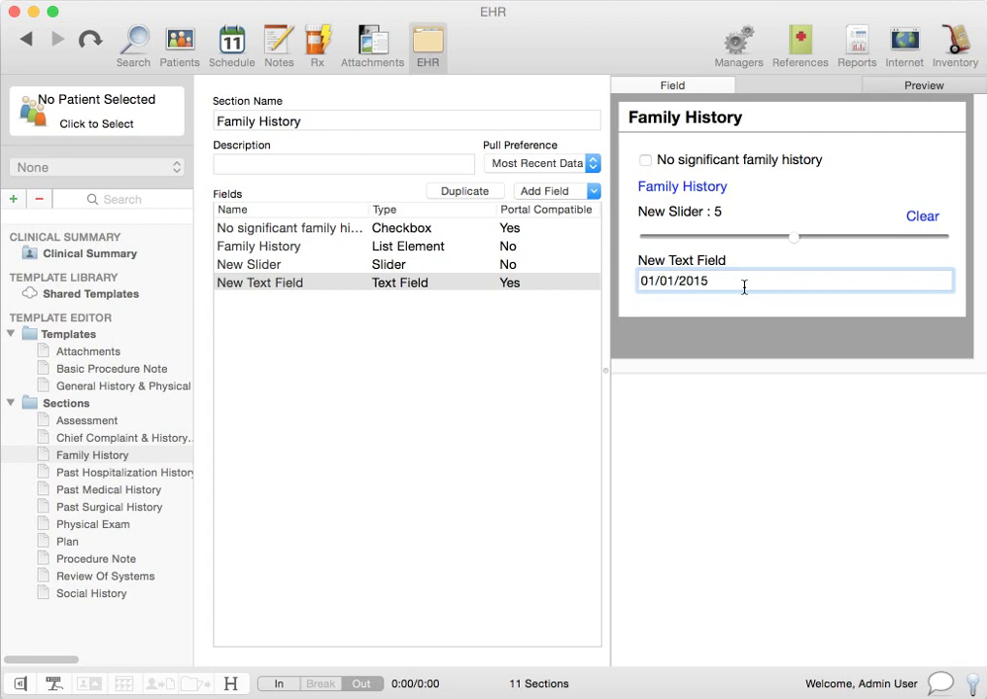
pyautogui.click(706, 86)
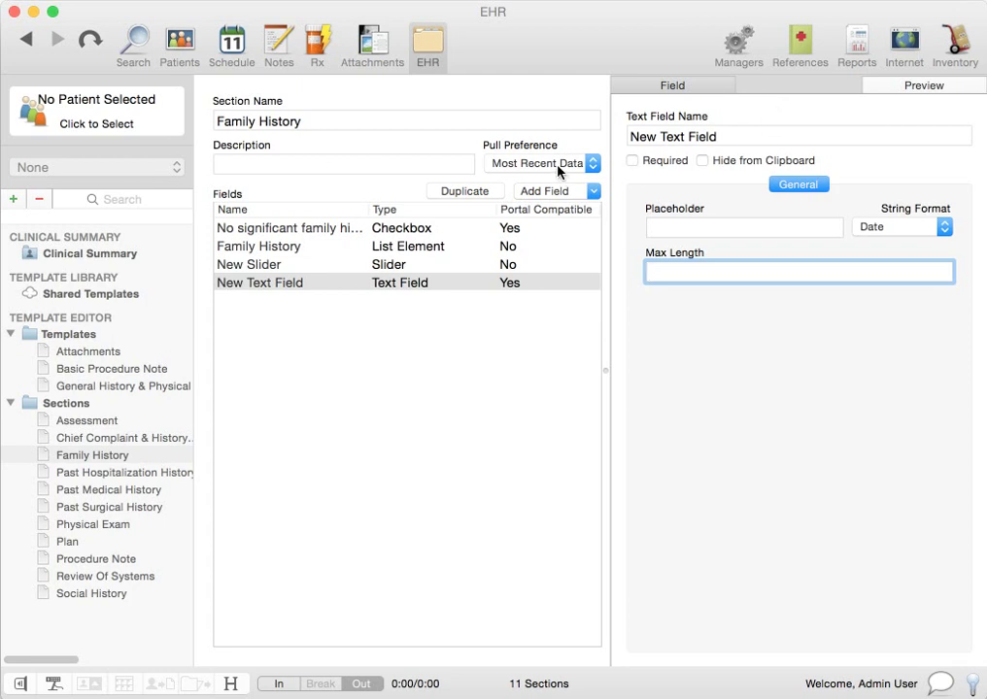
# Add a New Draw View field to Family History and view its properties
pyautogui.click(558, 192)
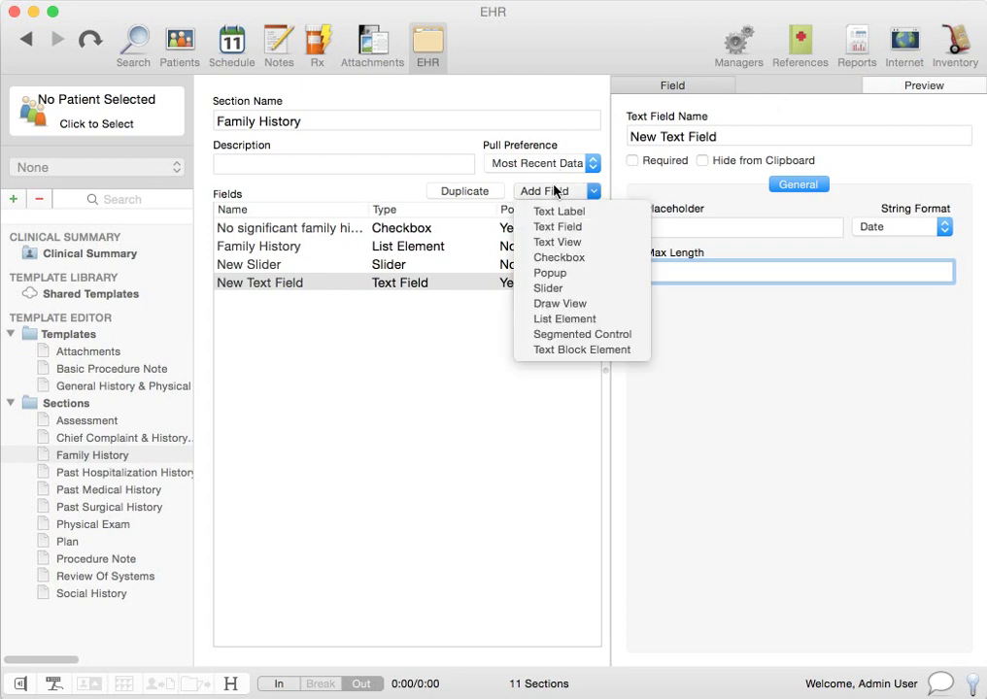
pyautogui.click(573, 304)
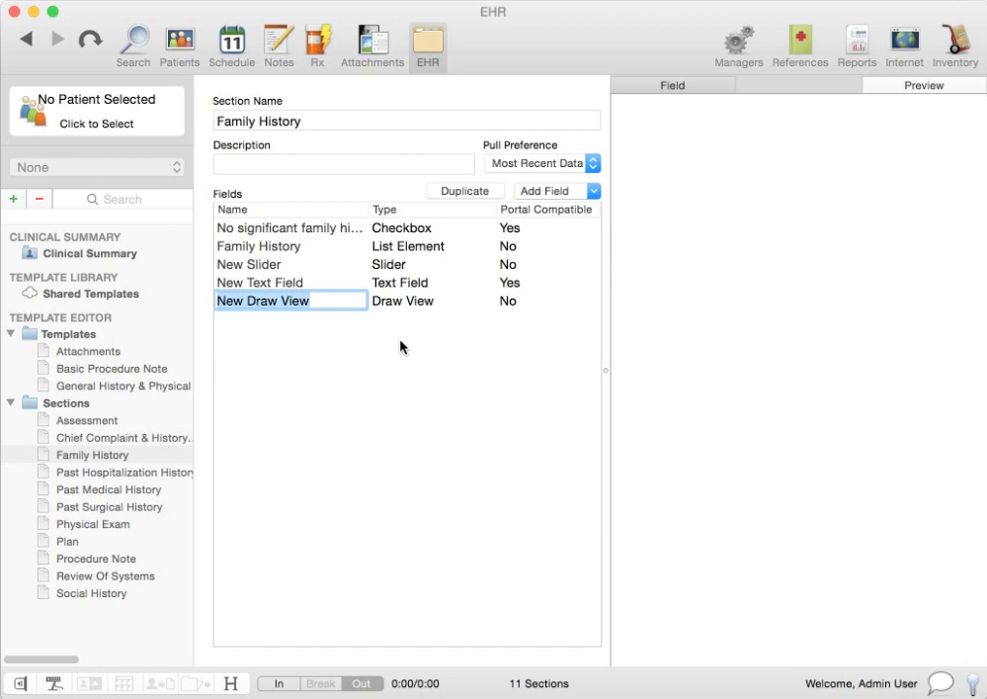
pyautogui.click(406, 307)
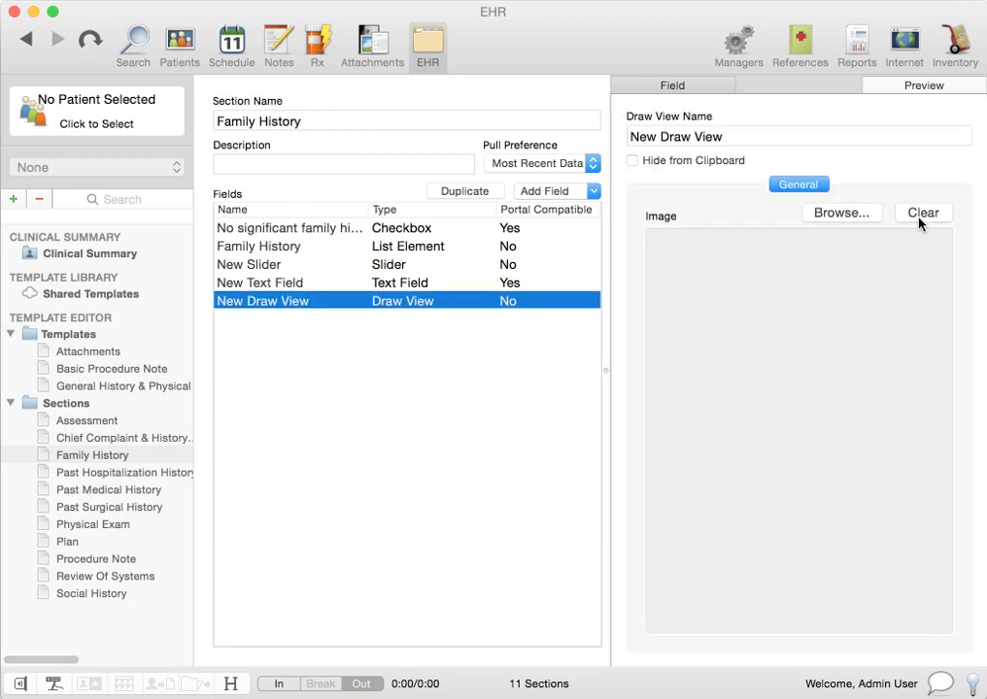
pyautogui.click(564, 192)
# Add a New Segmented Control field, review its four options, and close the field type menu
pyautogui.click(602, 334)
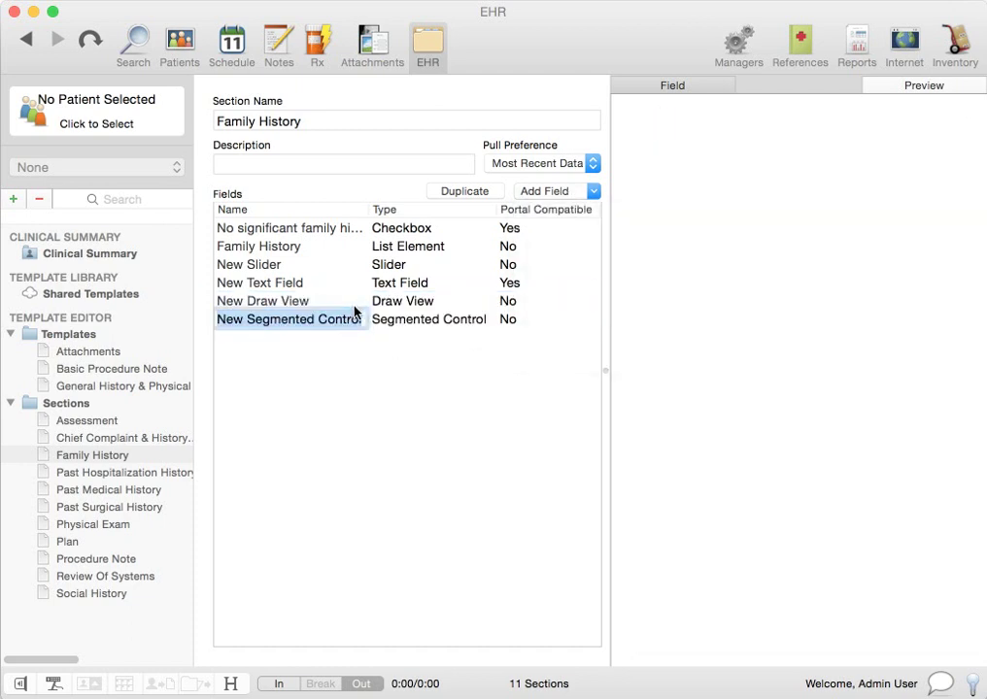
pyautogui.click(421, 323)
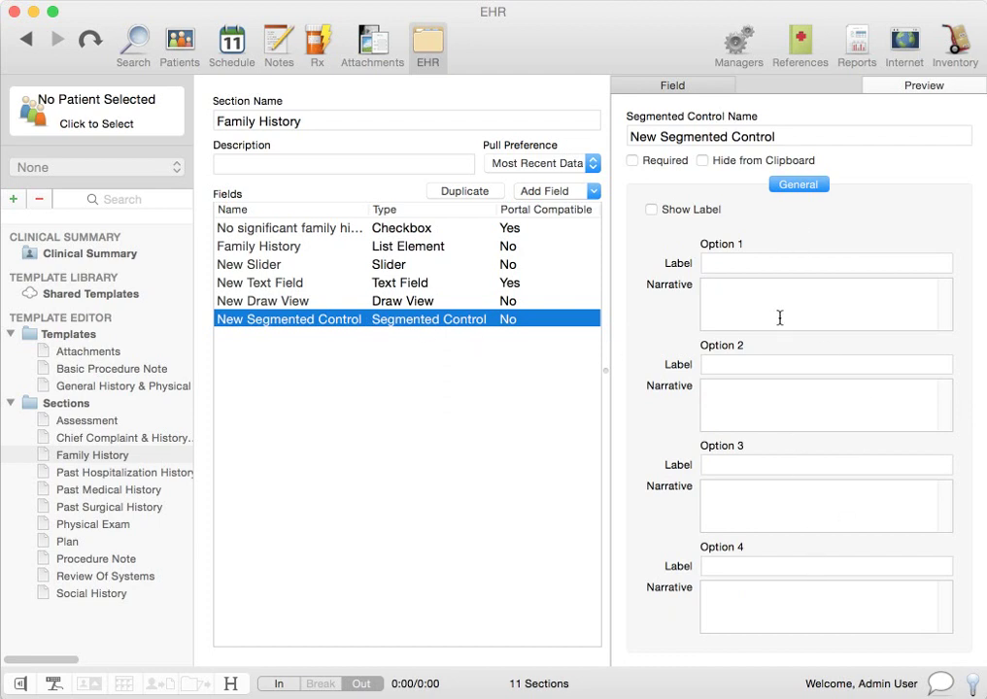
pyautogui.click(572, 194)
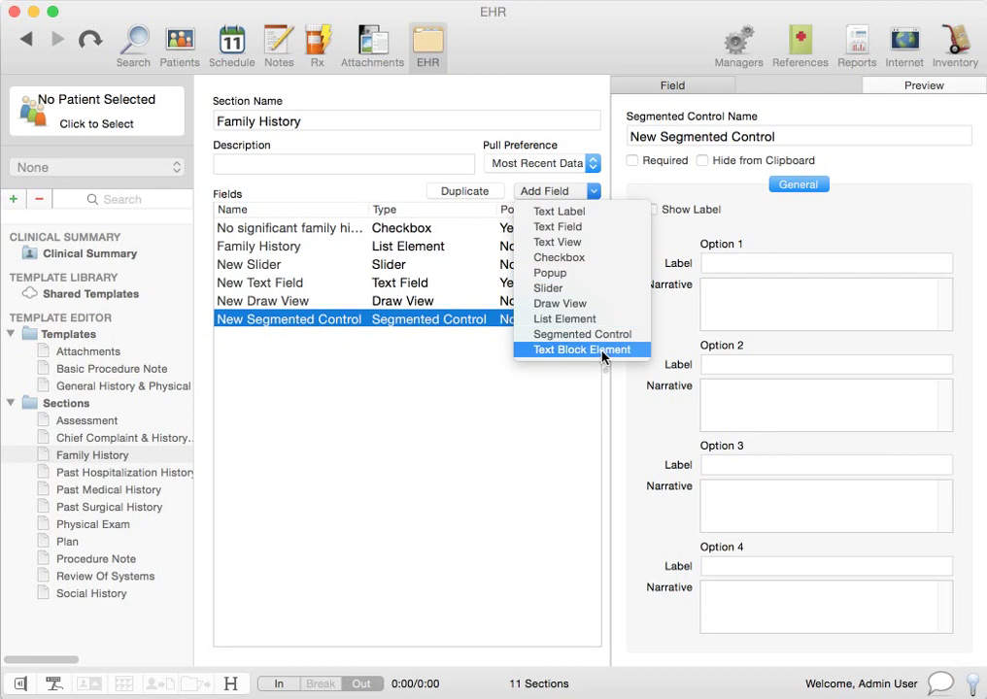
pyautogui.click(476, 471)
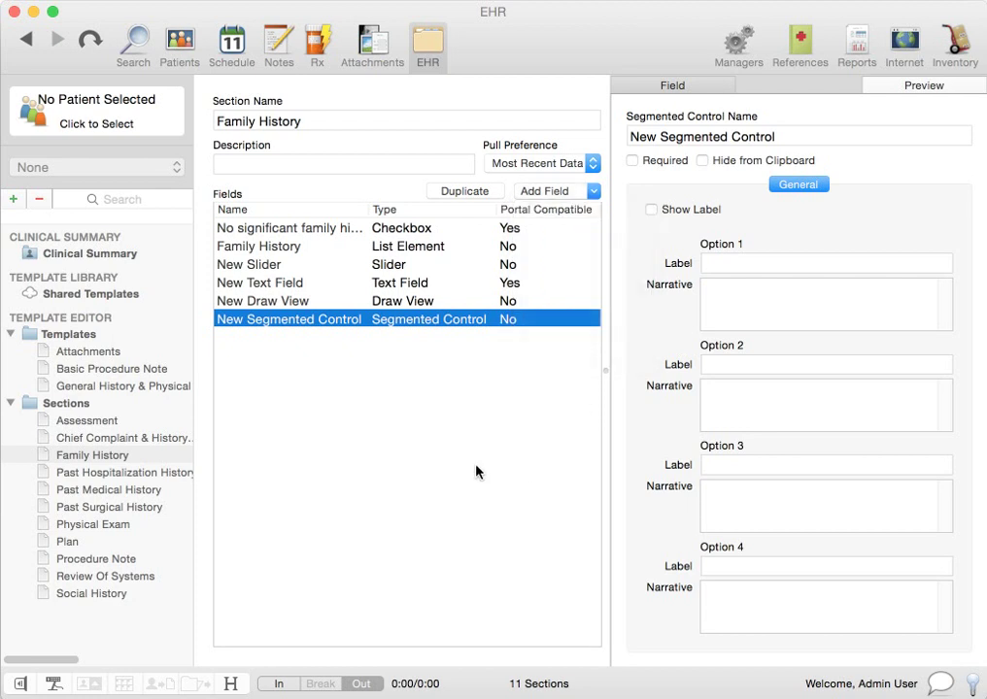
# Create a new template named 'New Template'
pyautogui.click(103, 456)
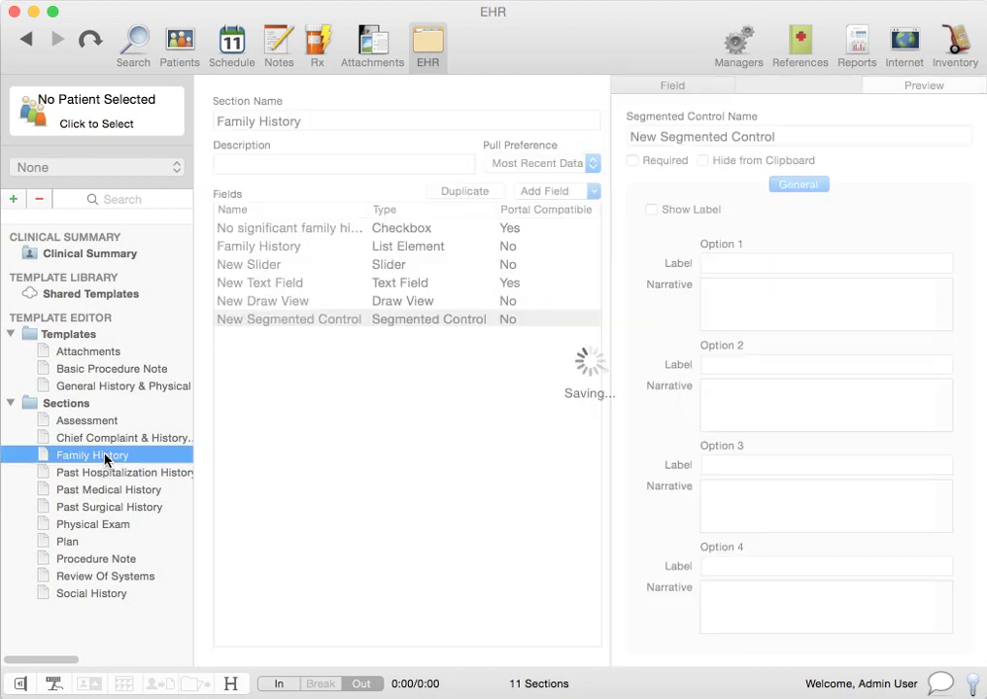
pyautogui.click(84, 336)
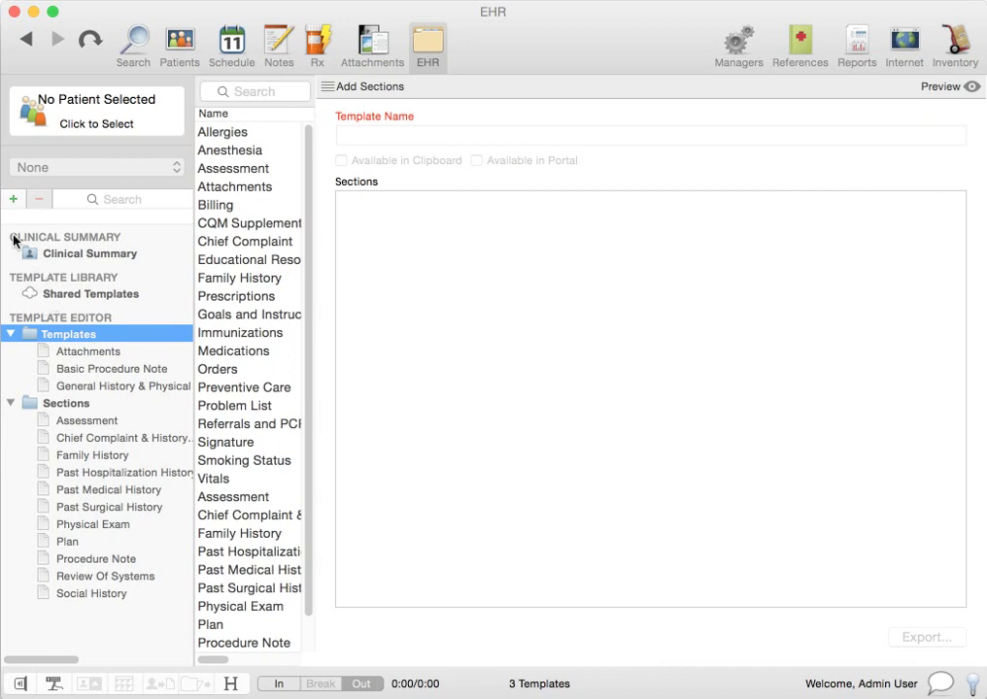
pyautogui.click(13, 198)
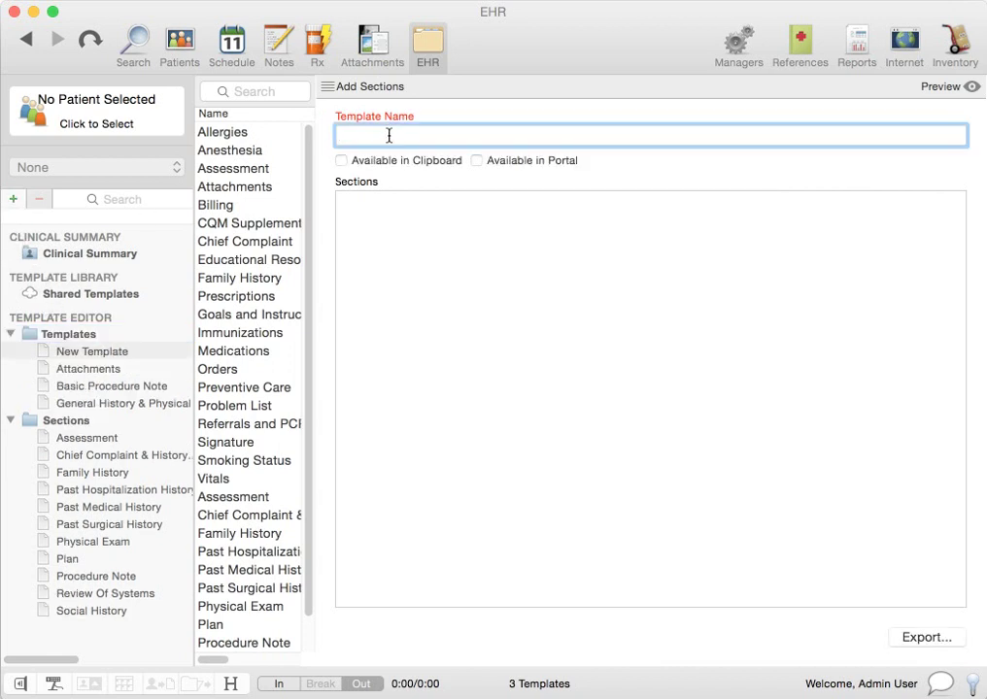
pyautogui.write('New Template')
# Add the Billing and Family History sections to New Template
pyautogui.moveTo(201, 204); pyautogui.dragTo(395, 243)
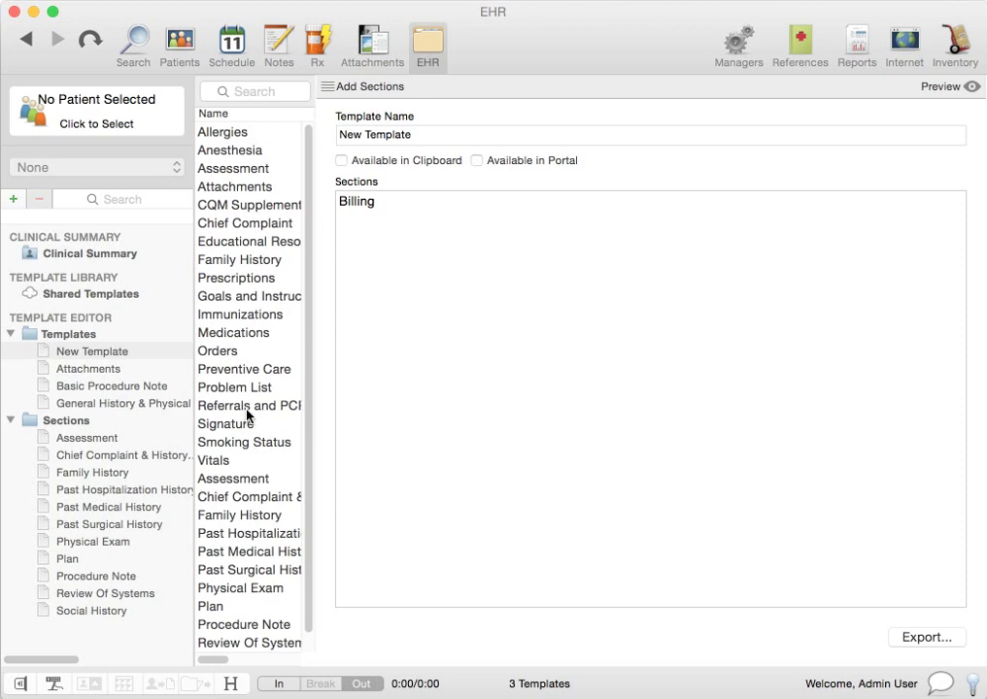
pyautogui.scroll(-1, 248, 476)
pyautogui.scroll(-1, 248, 476)
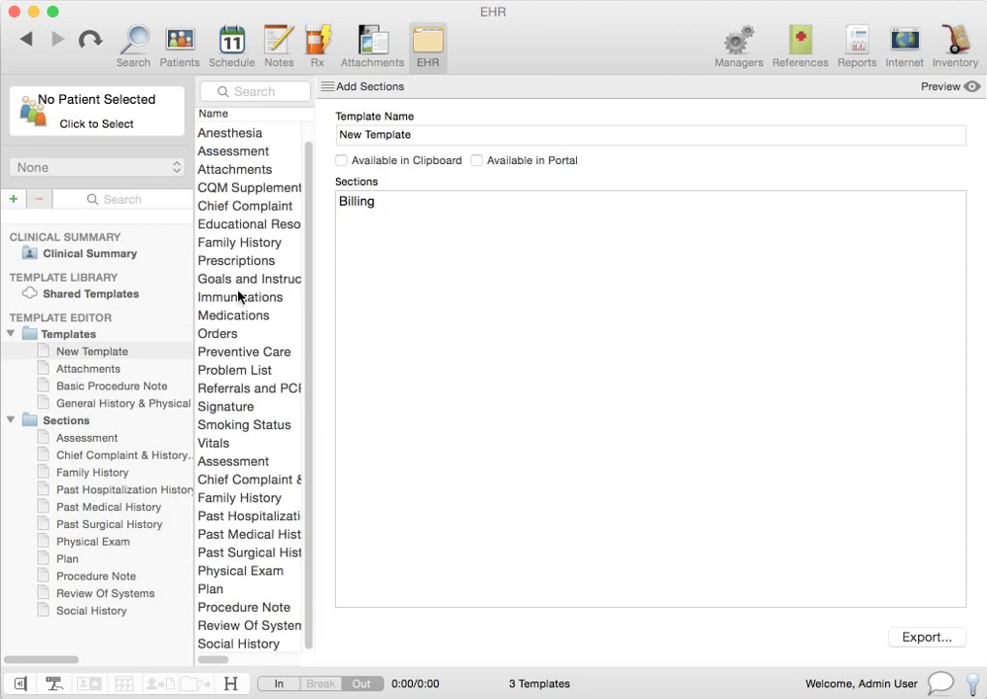
pyautogui.moveTo(237, 244); pyautogui.dragTo(402, 282)
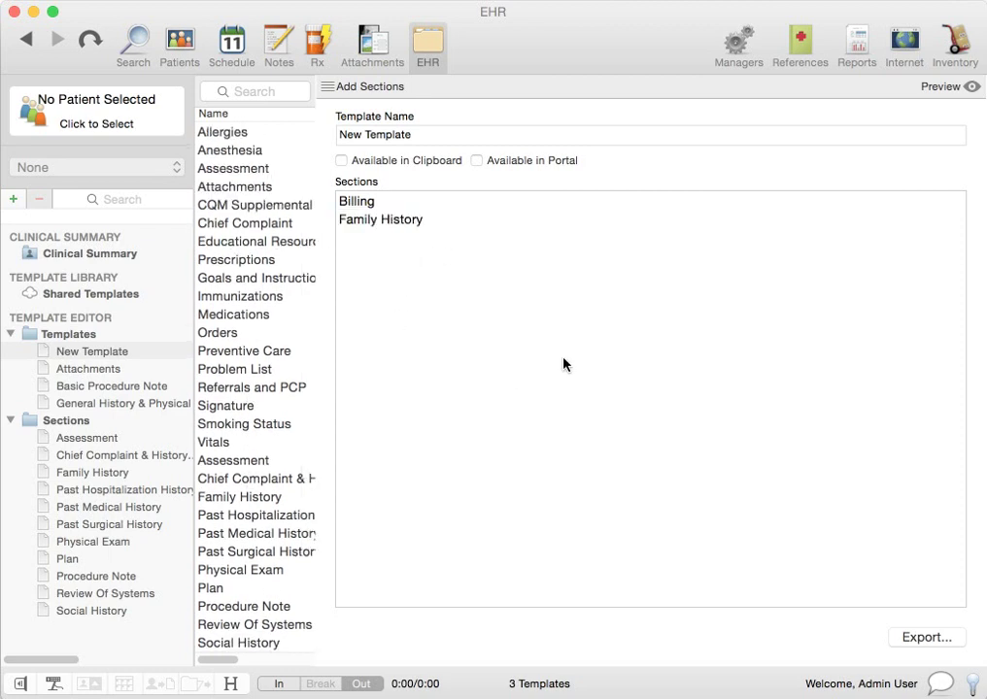